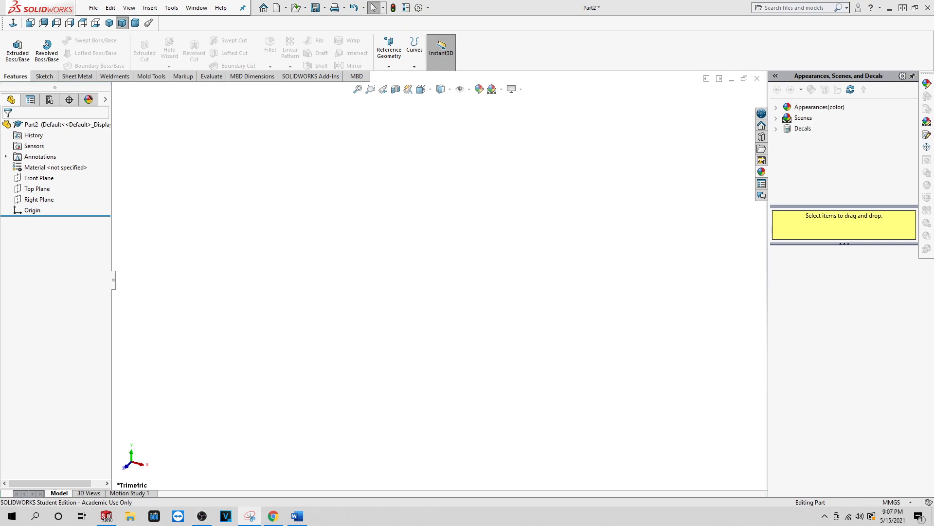
Start a sketch on the front plane, draw a first centerline, then delete the stray one
{"action": "left_click", "coordinate": [29, 183]}
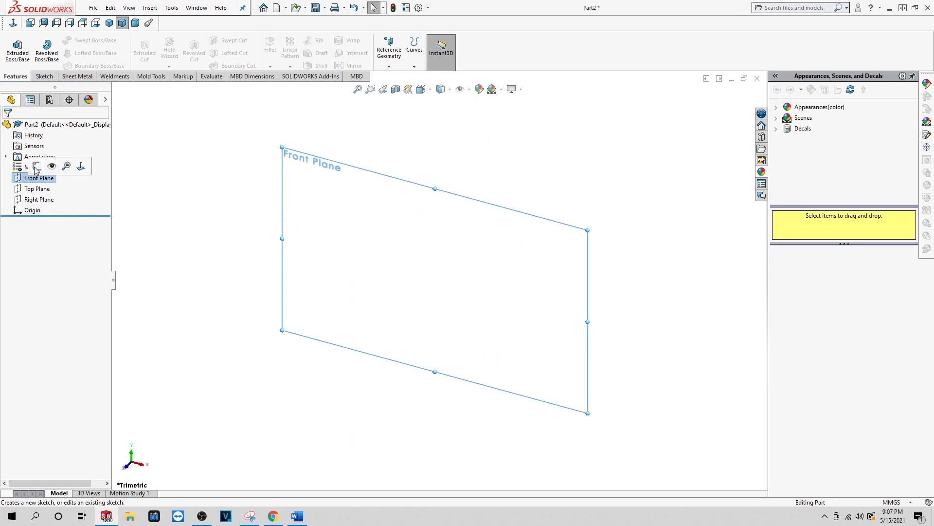
{"action": "left_click", "coordinate": [34, 169]}
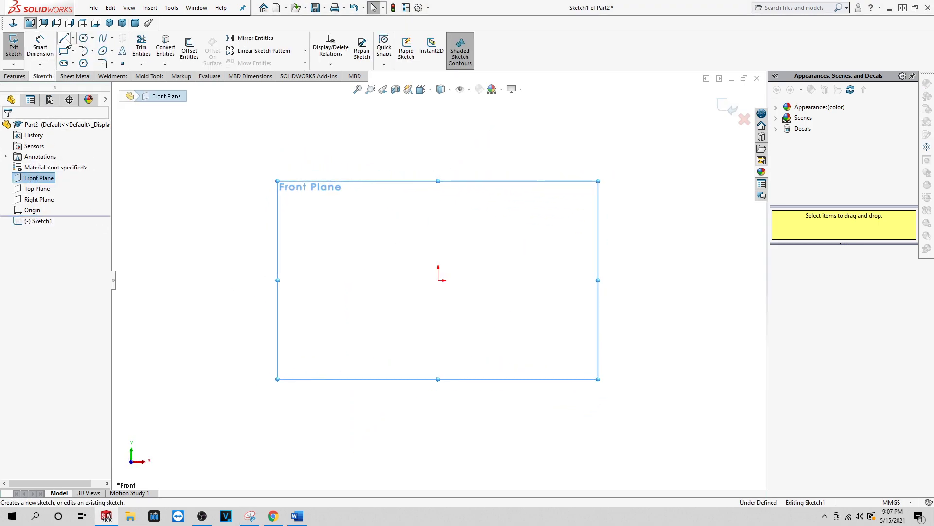
{"action": "left_click", "coordinate": [74, 38]}
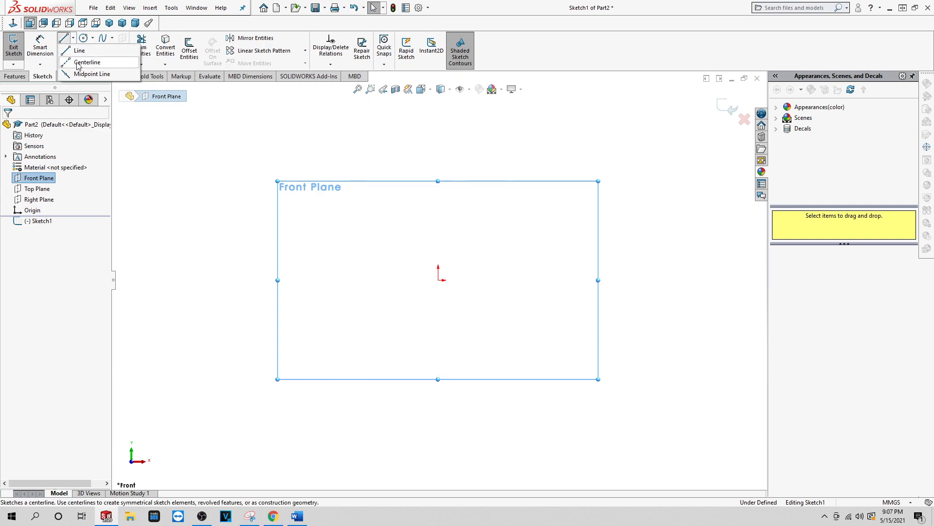
{"action": "left_click", "coordinate": [85, 59]}
{"action": "left_click", "coordinate": [438, 280]}
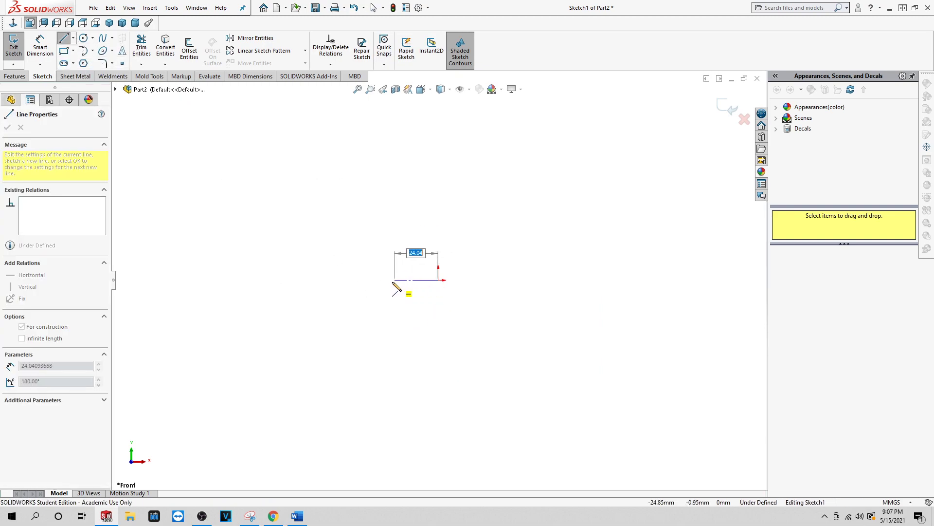
{"action": "left_click", "coordinate": [360, 279]}
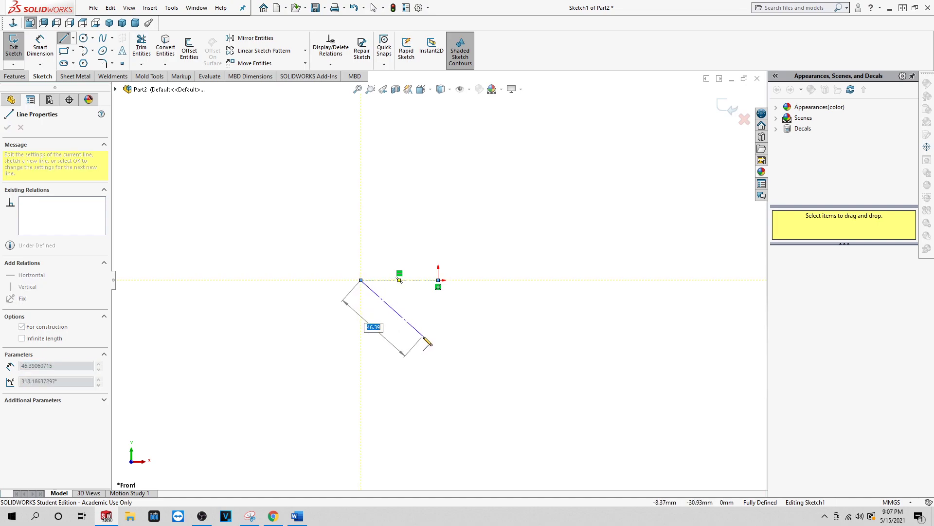
{"action": "key", "text": "Escape"}
{"action": "left_click", "coordinate": [389, 281]}
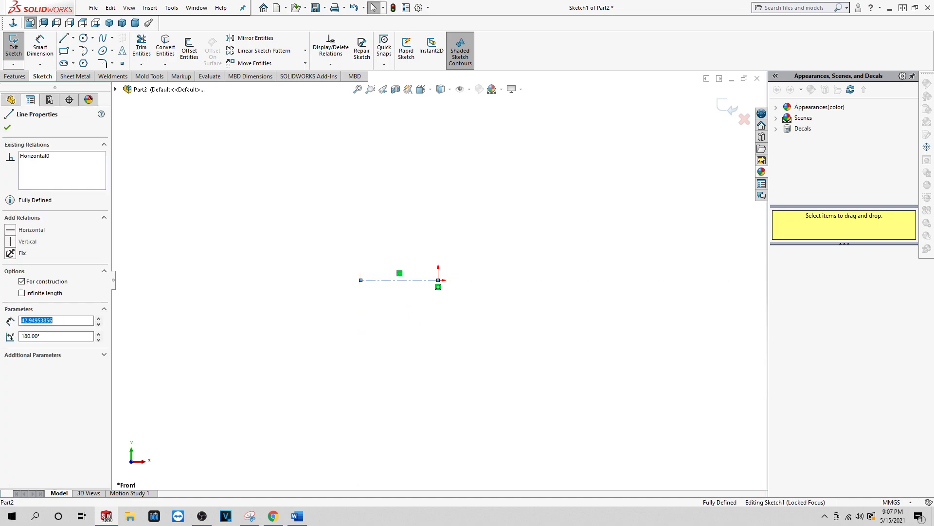
{"action": "key", "text": "Delete"}
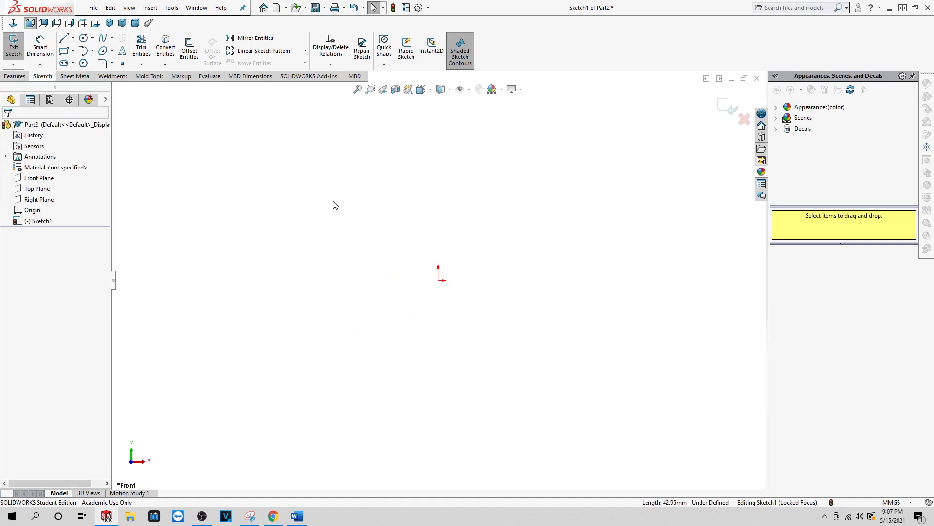
Draw a short horizontal centerline ending at the origin and a vertical centerline rising from it
{"action": "left_click", "coordinate": [73, 38]}
{"action": "left_click", "coordinate": [81, 62]}
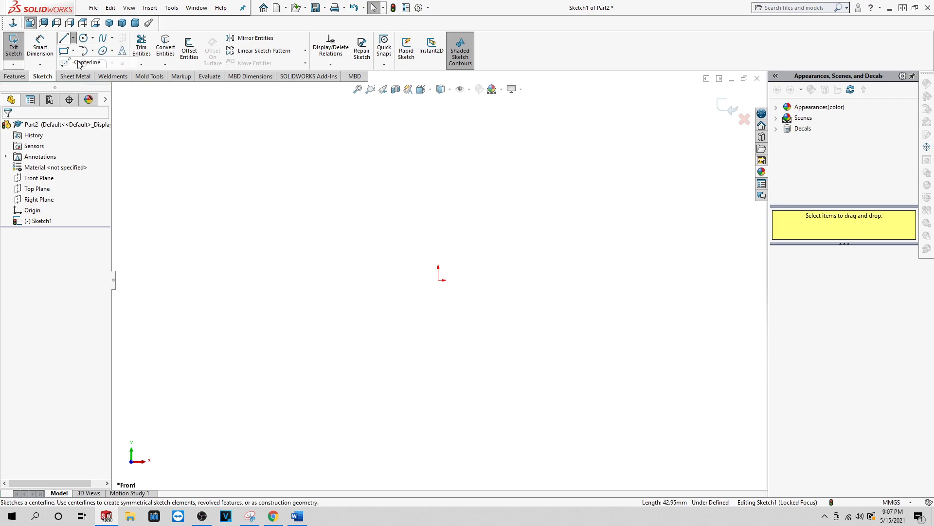
{"action": "left_click", "coordinate": [438, 281]}
{"action": "key", "text": "Escape"}
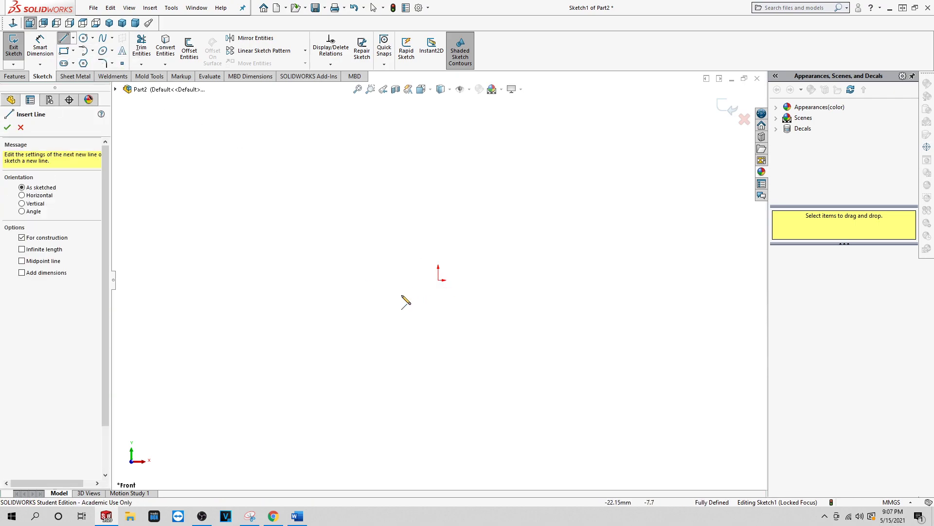
{"action": "left_click", "coordinate": [366, 280]}
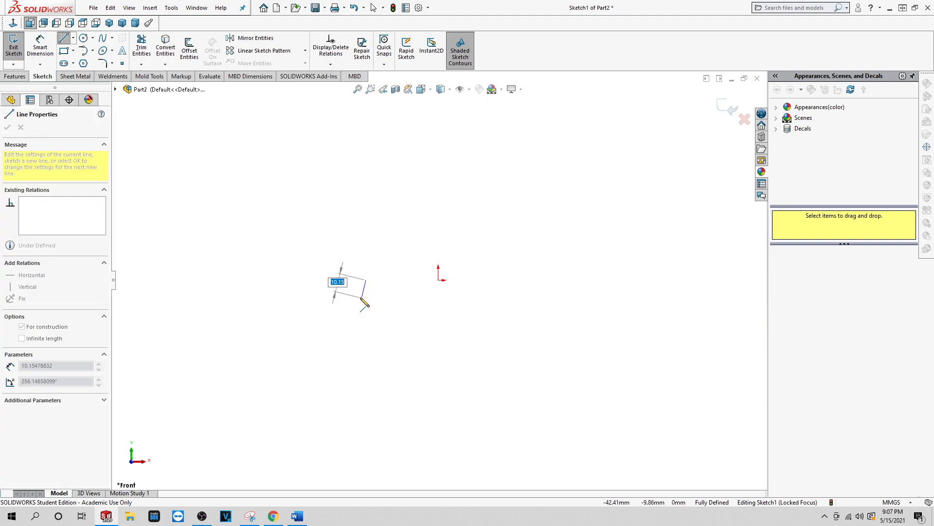
{"action": "left_click", "coordinate": [438, 280]}
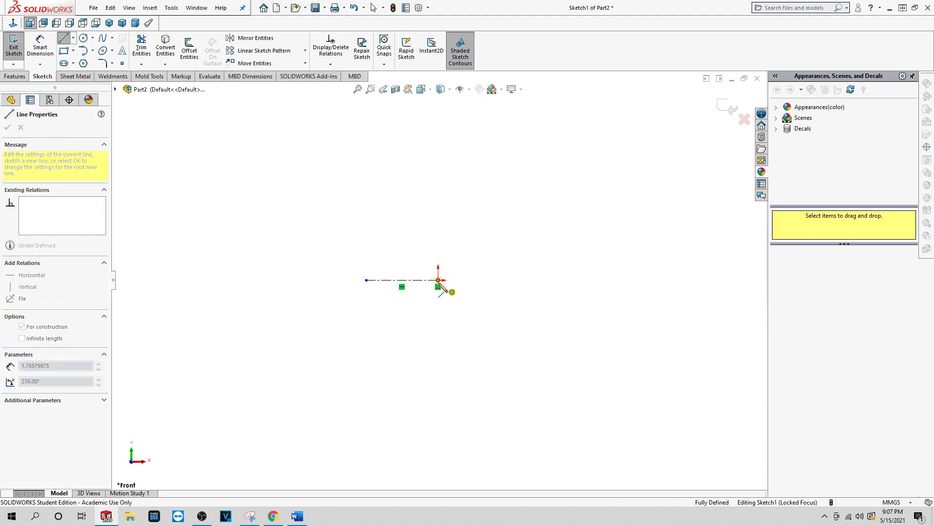
{"action": "left_click", "coordinate": [438, 165]}
{"action": "right_click", "coordinate": [462, 205]}
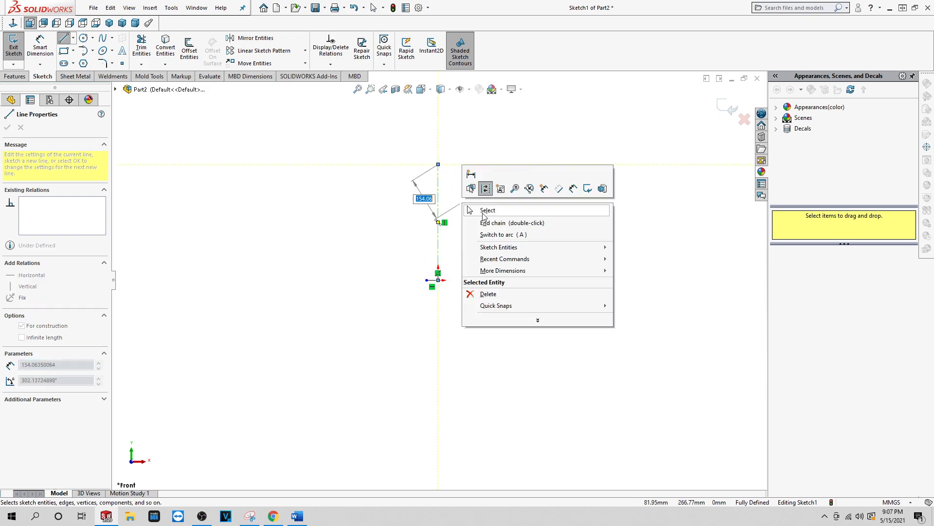
End the centerline chain and draw the profile's bottom edge and short bottom flange edge
{"action": "left_click", "coordinate": [493, 222]}
{"action": "scroll", "coordinate": [441, 280], "scroll_direction": "down", "scroll_amount": 3}
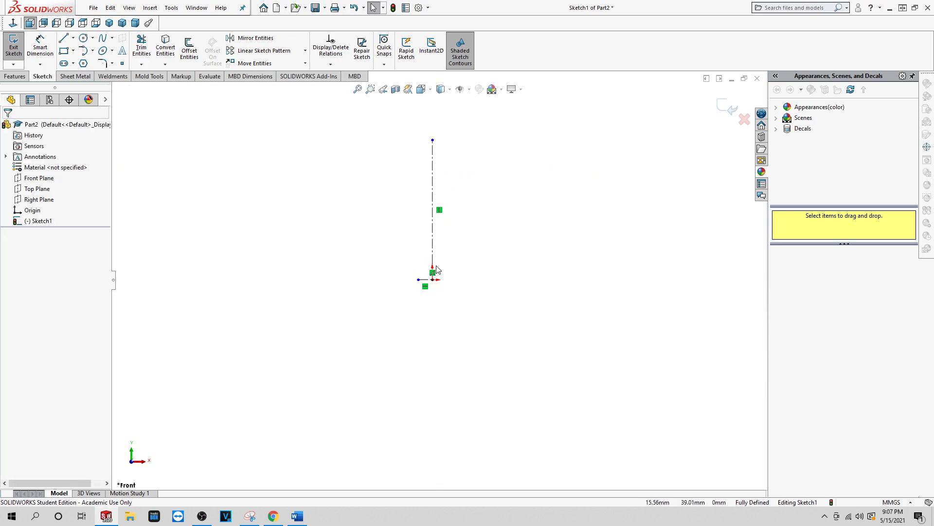
{"action": "scroll", "coordinate": [463, 310], "scroll_direction": "down", "scroll_amount": 2}
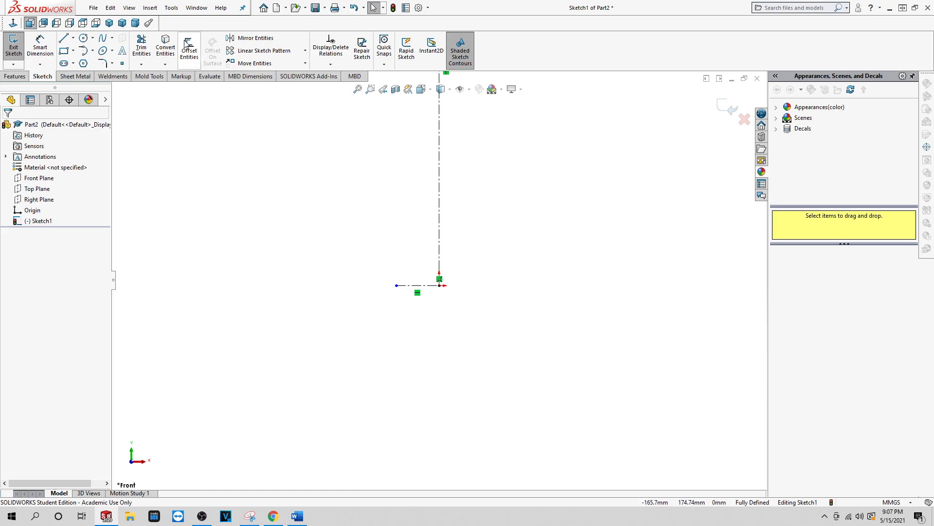
{"action": "left_click", "coordinate": [64, 38]}
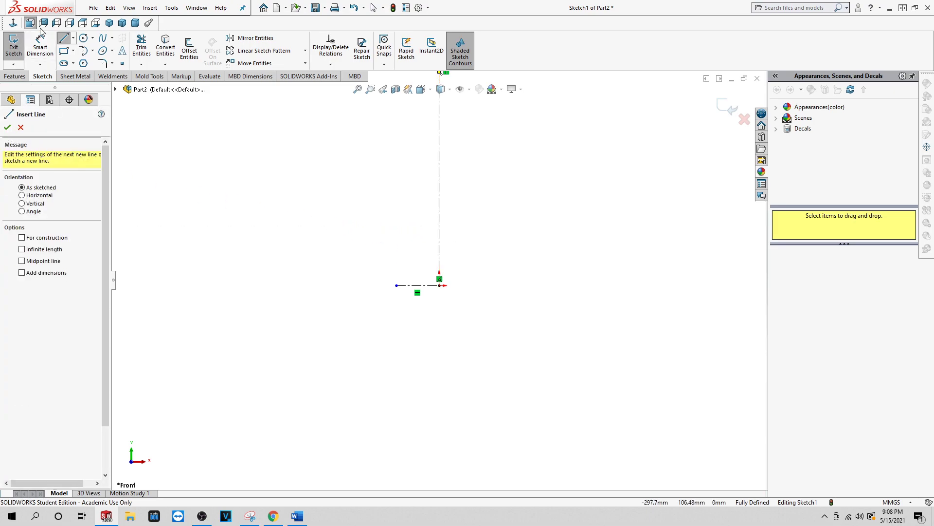
{"action": "left_click", "coordinate": [440, 223]}
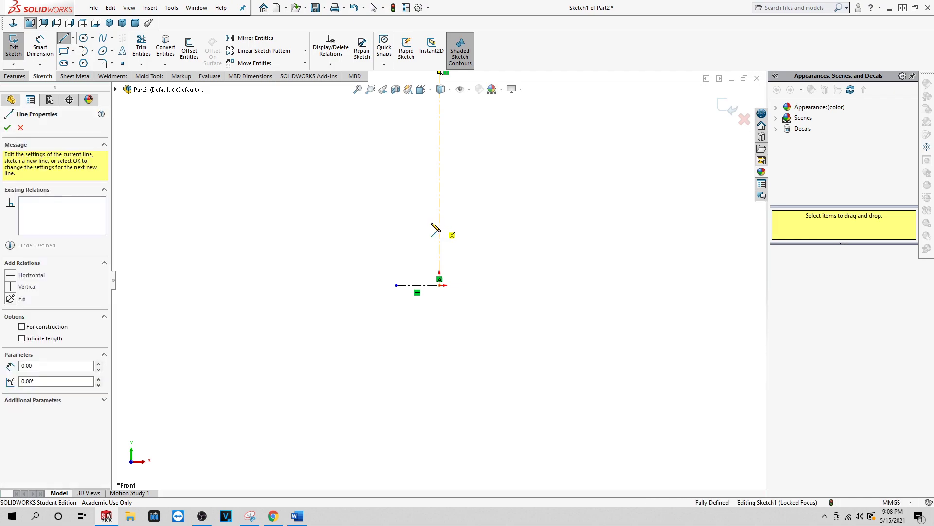
{"action": "left_click", "coordinate": [377, 223]}
{"action": "left_click", "coordinate": [377, 183]}
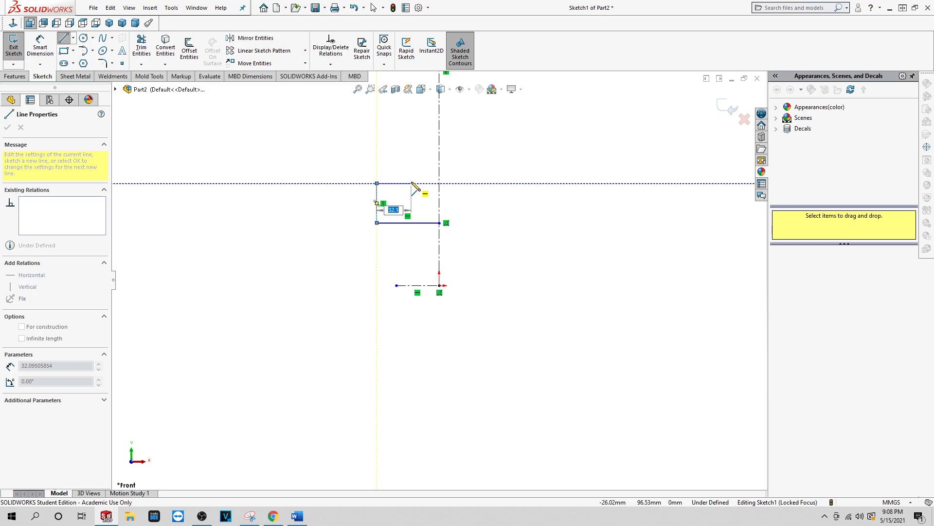
Draw the web and top flange lines, closing the outline back onto the vertical centerline
{"action": "key", "text": "z"}
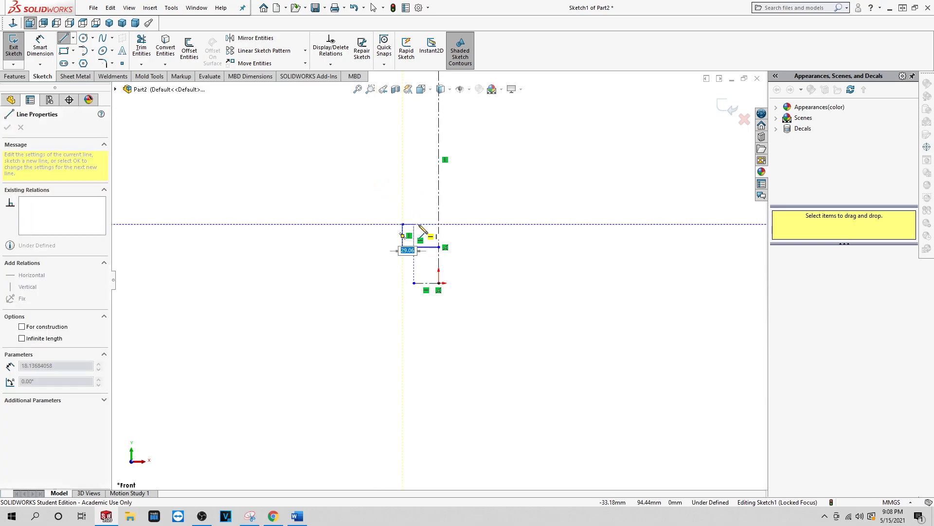
{"action": "left_click", "coordinate": [420, 224]}
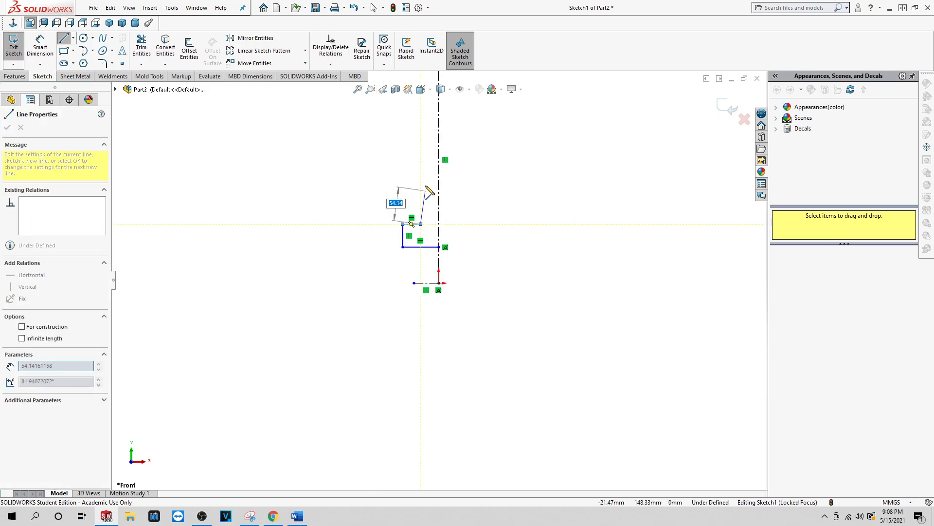
{"action": "left_click", "coordinate": [421, 152]}
{"action": "left_click", "coordinate": [381, 152]}
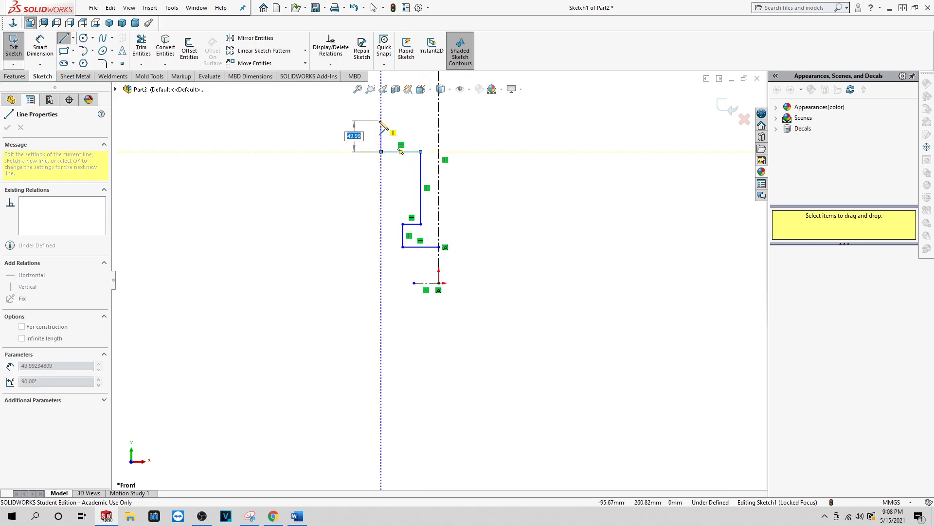
{"action": "left_click", "coordinate": [381, 121]}
{"action": "left_click", "coordinate": [439, 121]}
{"action": "right_click", "coordinate": [468, 148]}
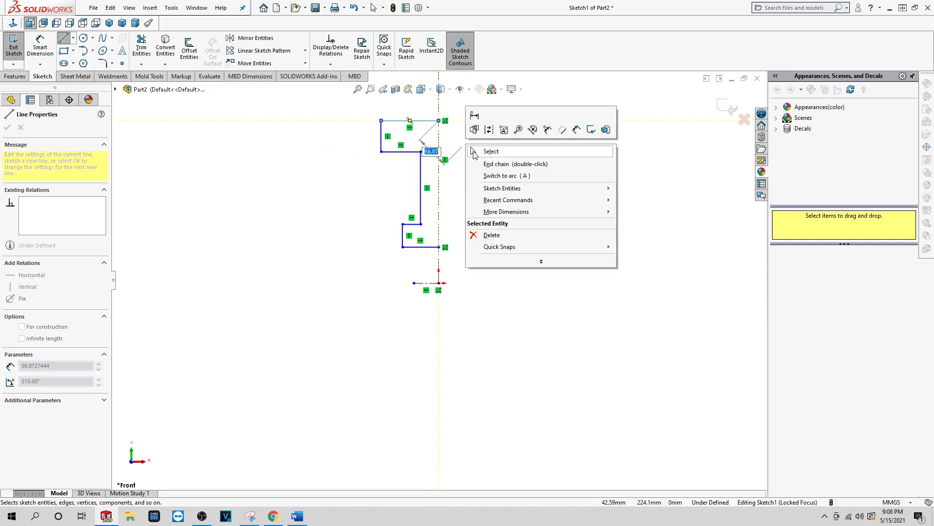
{"action": "left_click", "coordinate": [505, 153]}
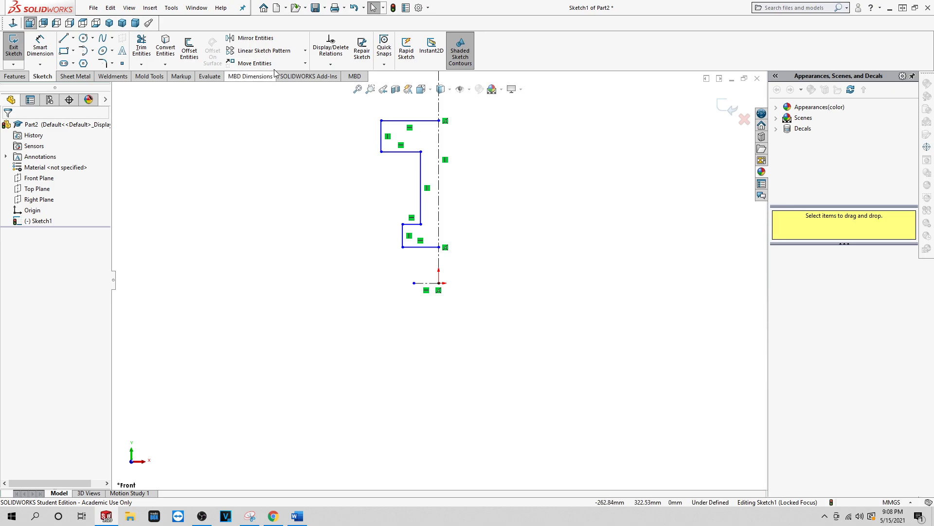
Mirror all the half-profile lines about vertical centerline Line5
{"action": "left_click", "coordinate": [266, 41]}
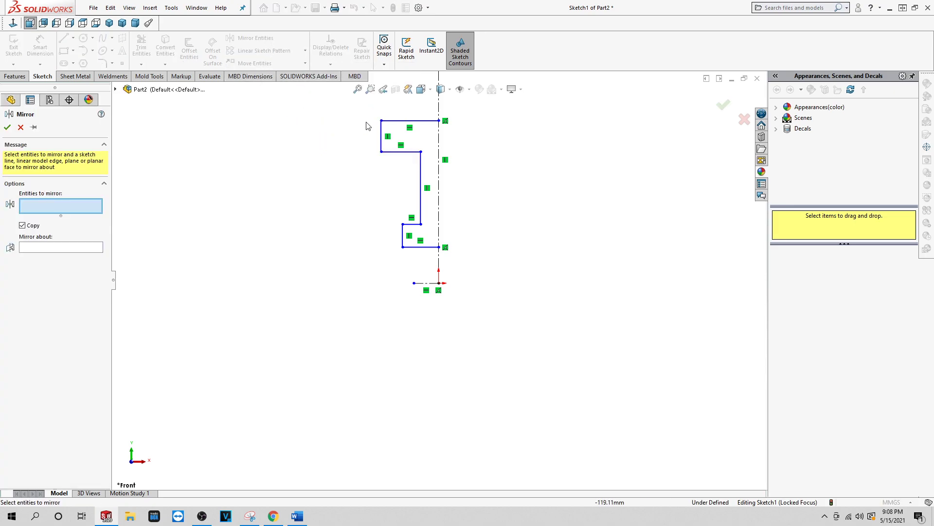
{"action": "mouse_move", "coordinate": [386, 137]}
{"action": "left_mouse_down"}
{"action": "mouse_move", "coordinate": [431, 225]}
{"action": "mouse_move", "coordinate": [434, 265]}
{"action": "left_mouse_up"}
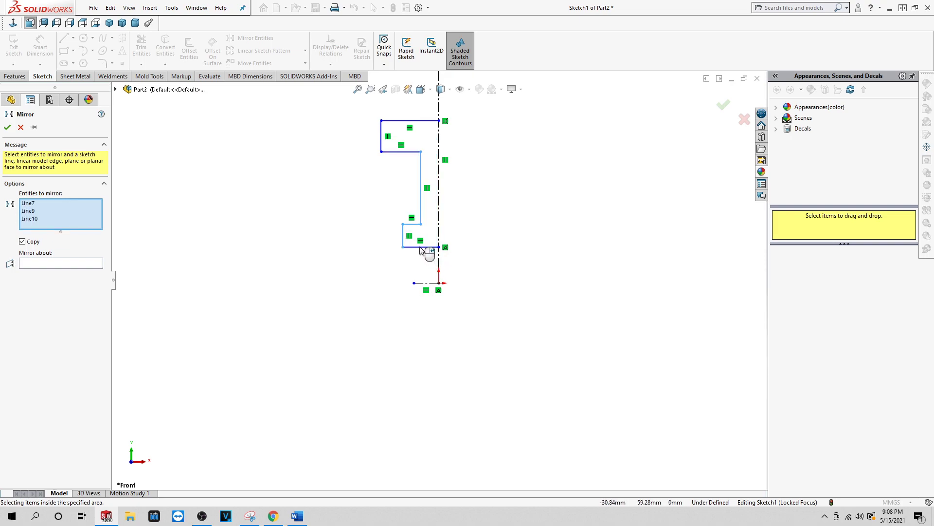
{"action": "left_click", "coordinate": [420, 247]}
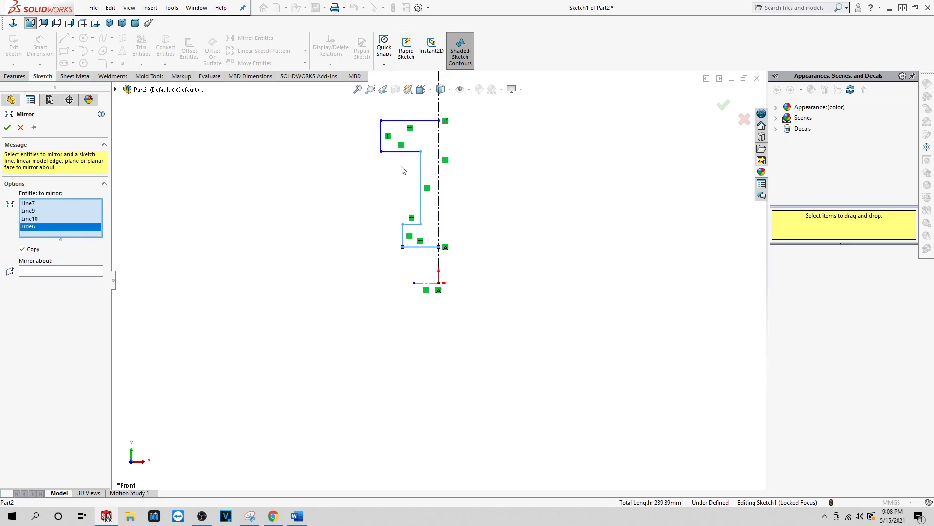
{"action": "left_click", "coordinate": [394, 151]}
{"action": "left_click", "coordinate": [381, 139]}
{"action": "left_click", "coordinate": [403, 120]}
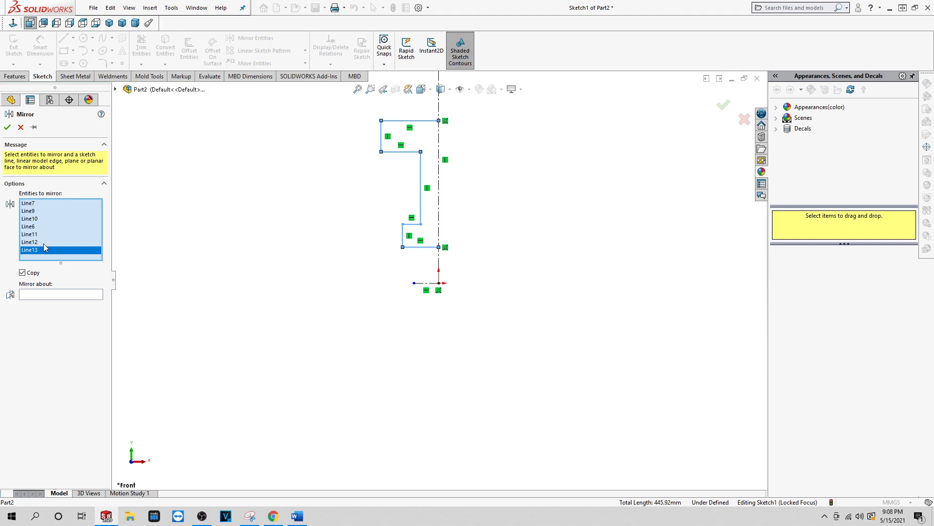
{"action": "left_click", "coordinate": [44, 295]}
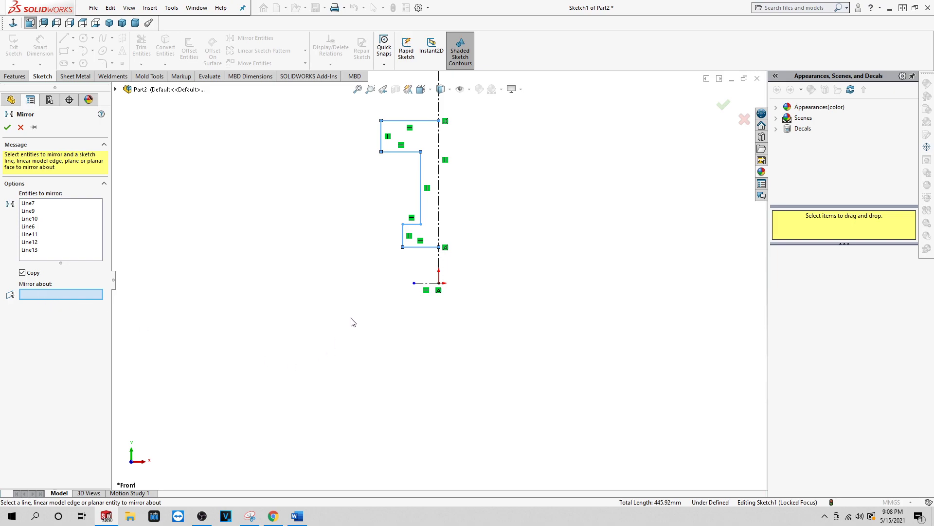
{"action": "left_click", "coordinate": [439, 215]}
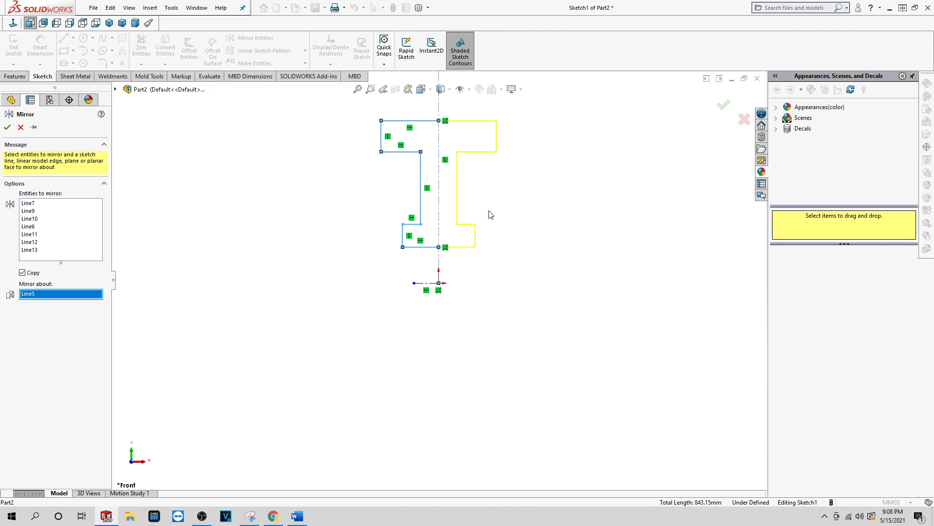
{"action": "left_click", "coordinate": [7, 127]}
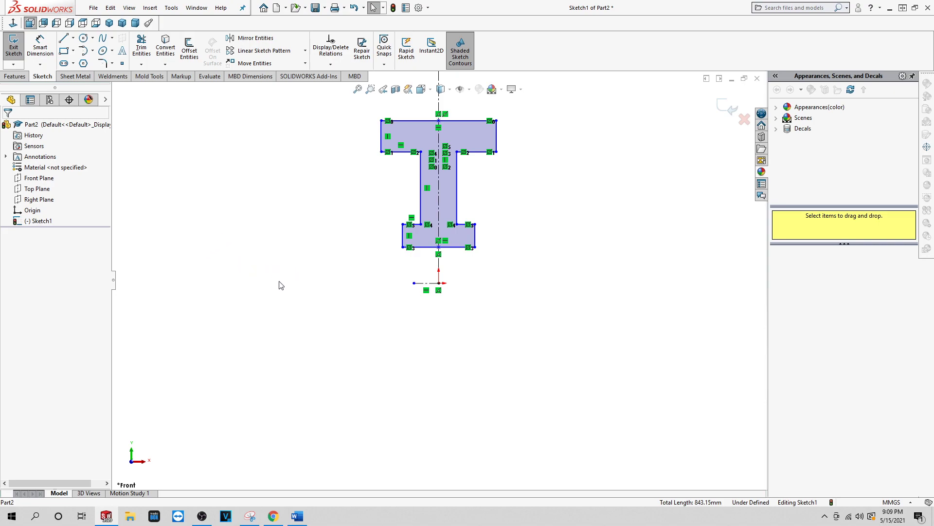
Dimension the top edge to the lower construction line as 80 mm
{"action": "left_click", "coordinate": [49, 51]}
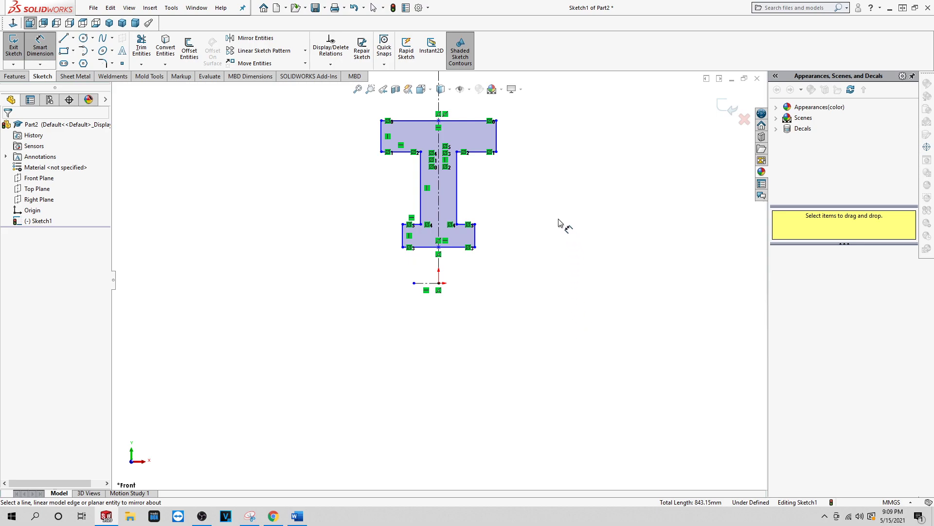
{"action": "left_click", "coordinate": [410, 122]}
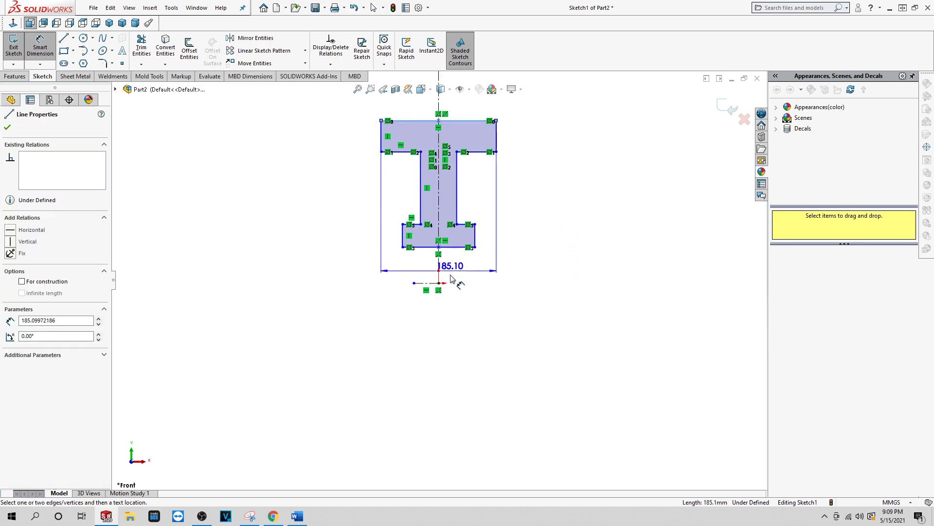
{"action": "key", "text": "Escape"}
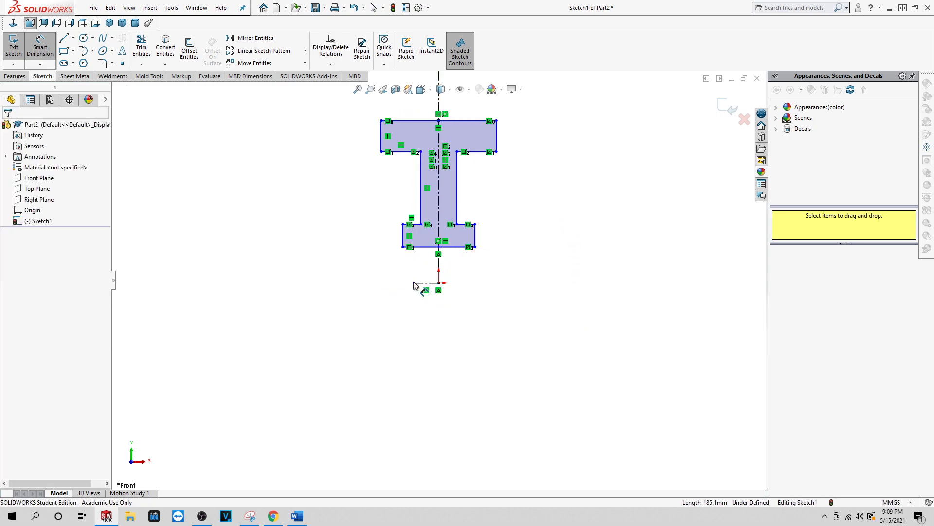
{"action": "key", "text": "Escape"}
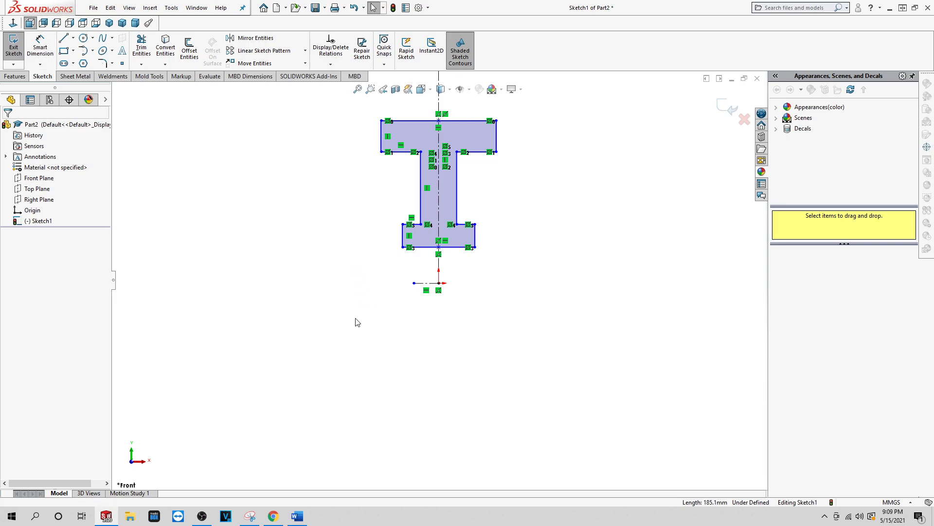
{"action": "right_click_drag", "start_coordinate": [355, 310], "coordinate": [335, 173]}
{"action": "left_click", "coordinate": [413, 125]}
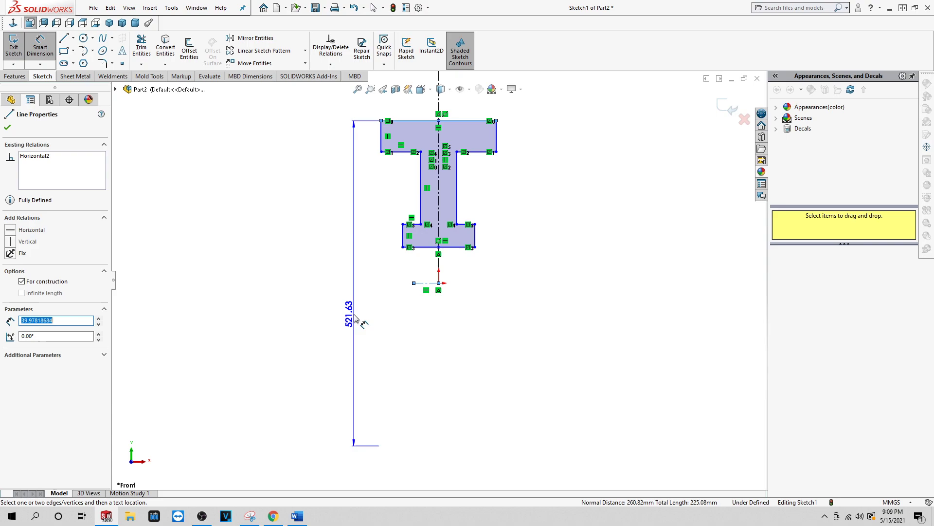
{"action": "left_click", "coordinate": [271, 314]}
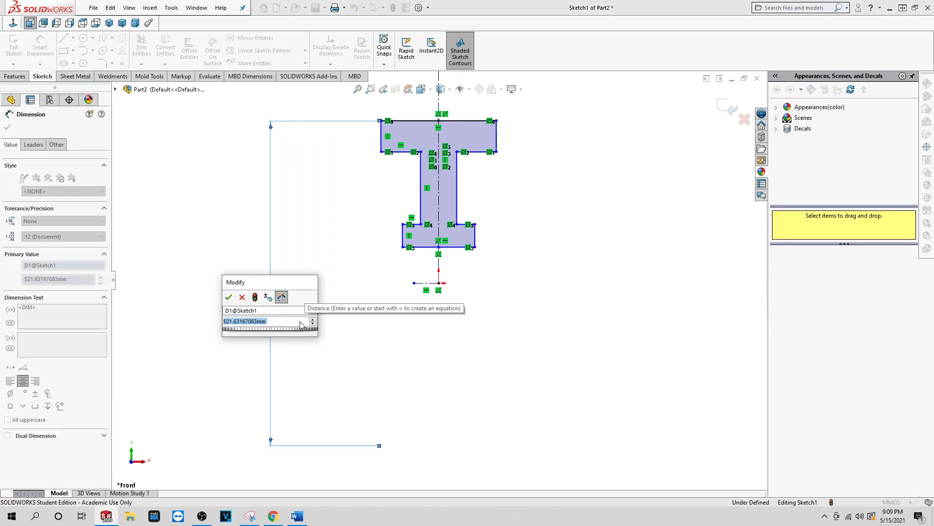
{"action": "type", "text": "80"}
{"action": "key", "text": "Return"}
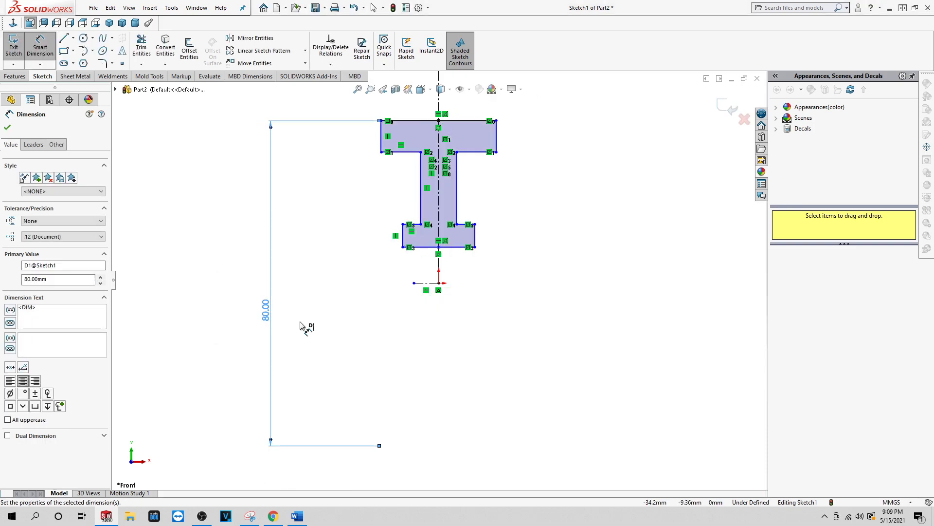
{"action": "left_click", "coordinate": [418, 8]}
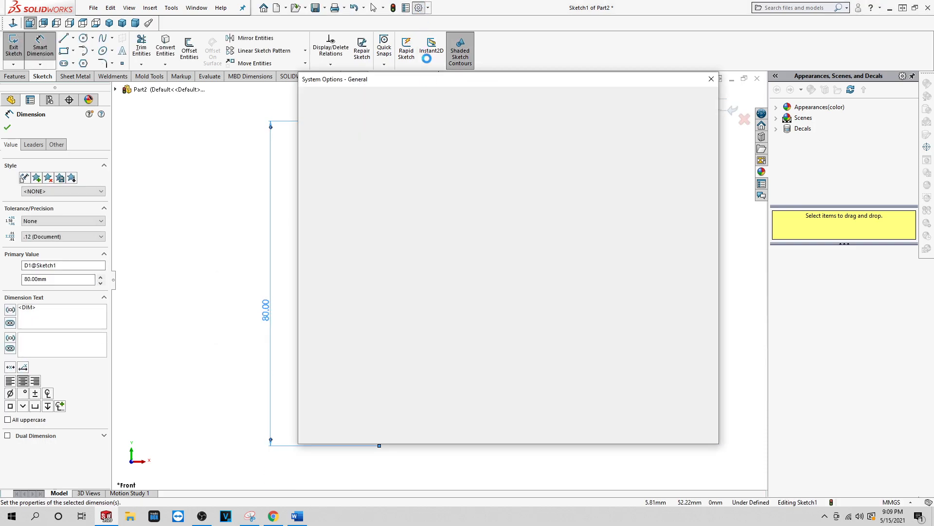
Change the document's overall drafting standard from ISO to ANSI
{"action": "left_click", "coordinate": [399, 98]}
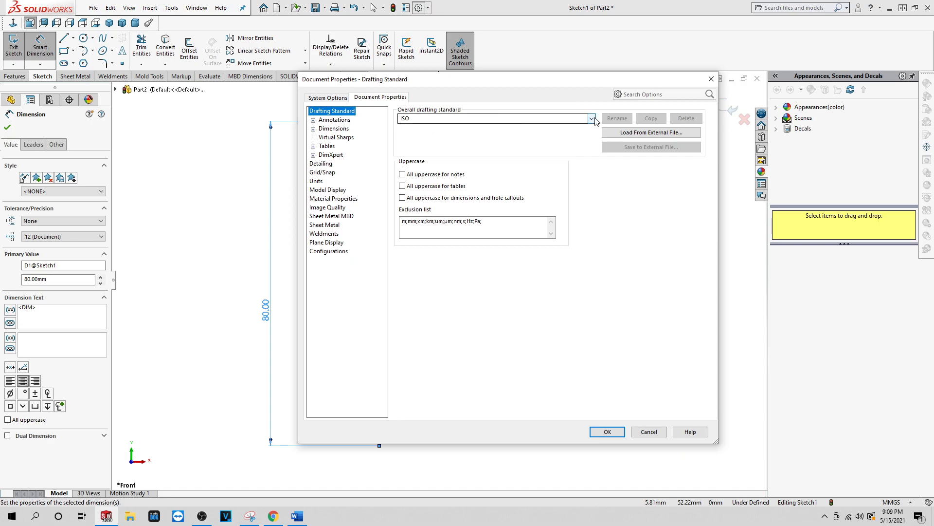
{"action": "left_click", "coordinate": [592, 118]}
{"action": "left_click", "coordinate": [494, 134]}
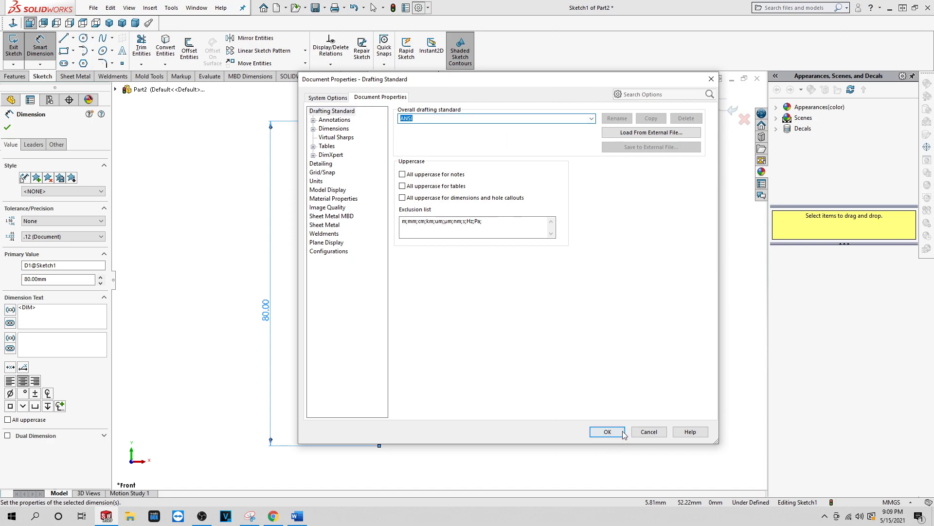
{"action": "left_click", "coordinate": [607, 432]}
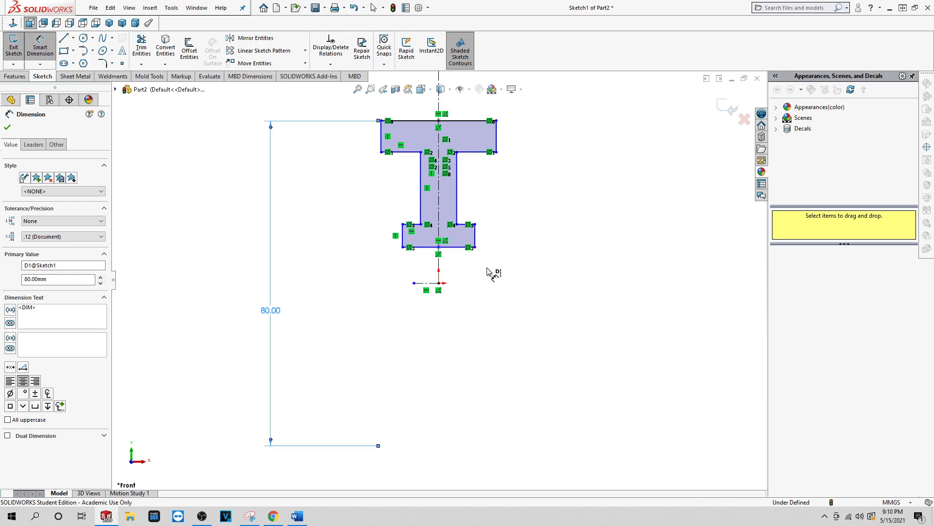
Dimension the bottom flange's bottom edge to the construction line as 5.5 mm
{"action": "left_click", "coordinate": [425, 248]}
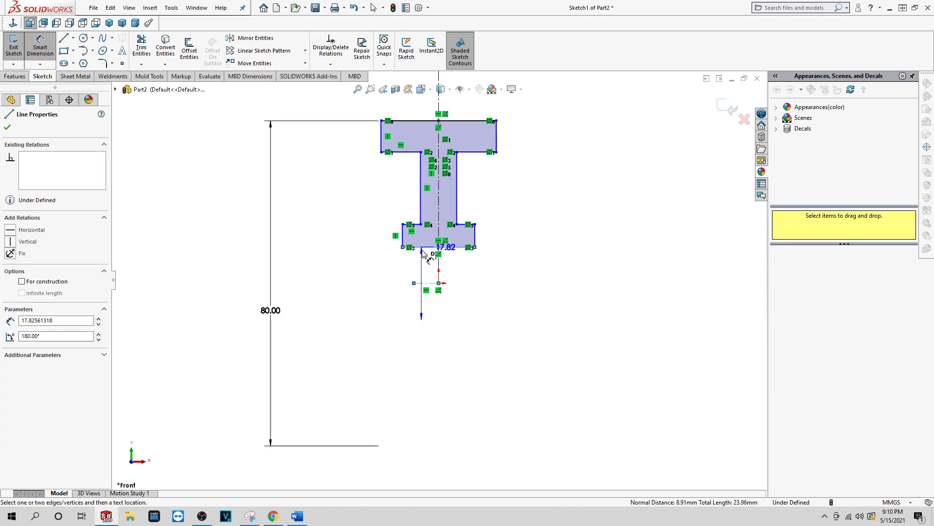
{"action": "left_click", "coordinate": [430, 283]}
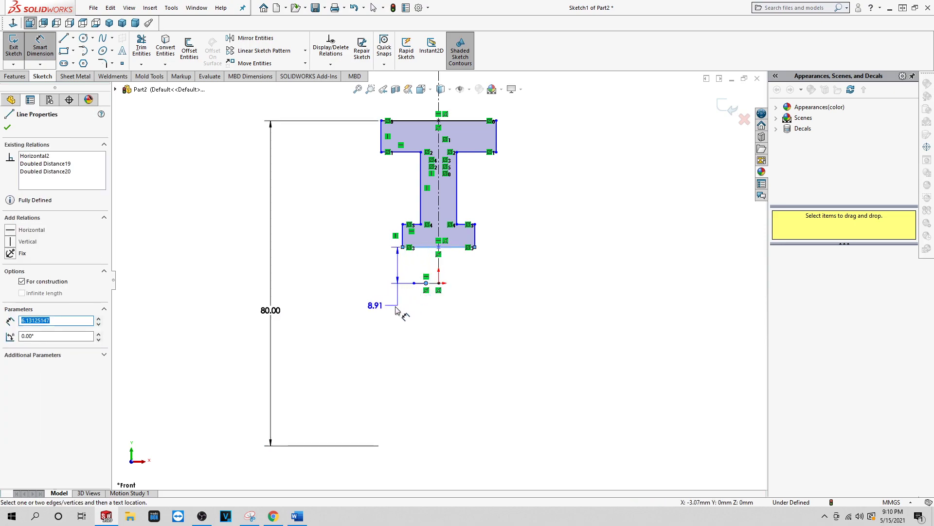
{"action": "left_click", "coordinate": [365, 327]}
{"action": "type", "text": "5.5"}
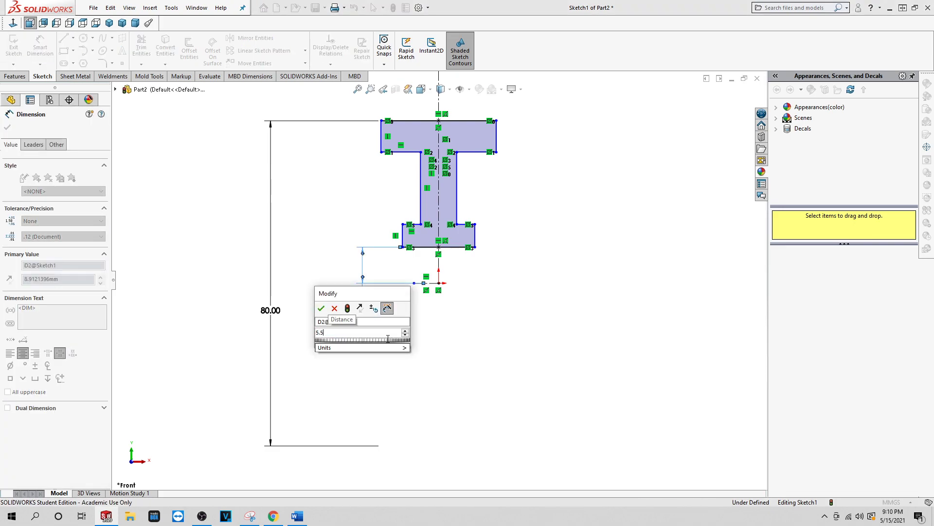
{"action": "key", "text": "Return"}
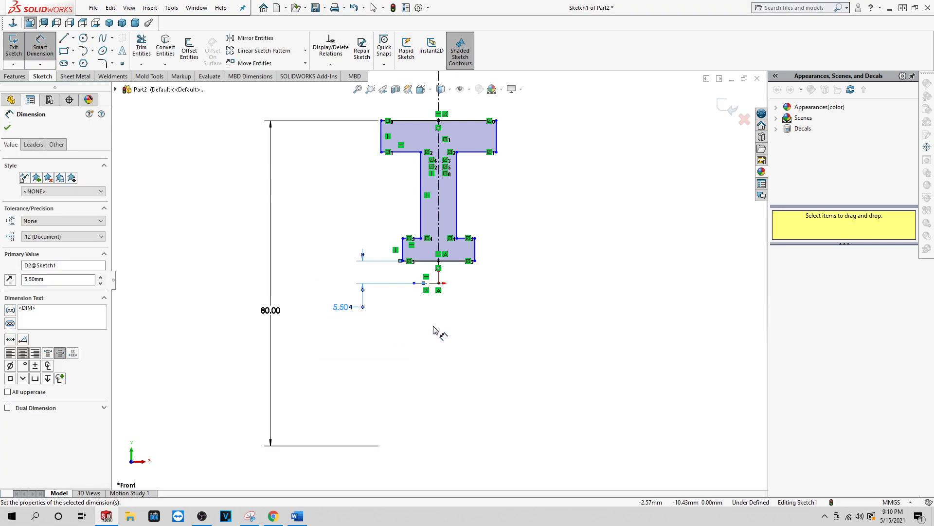
{"action": "left_click", "coordinate": [412, 242]}
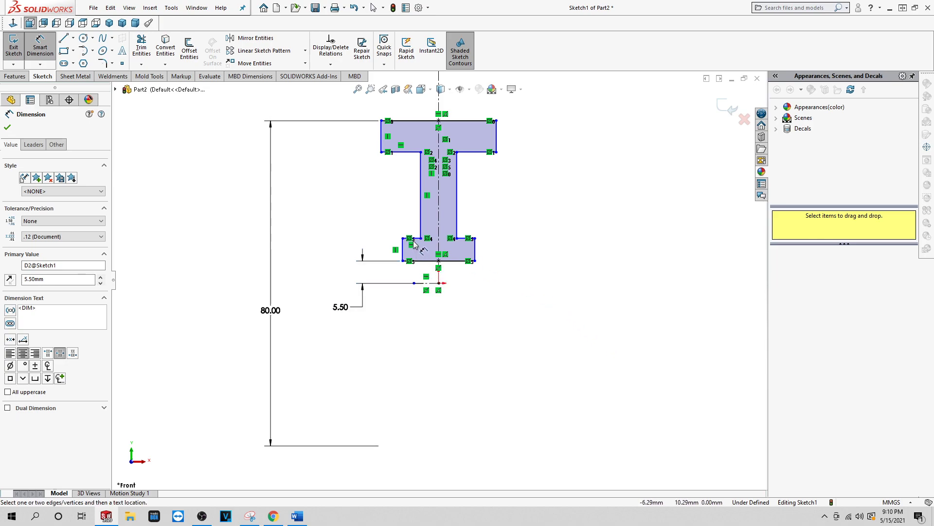
Add the 20 mm lower flange and 70 mm top flange vertical dimensions
{"action": "left_click", "coordinate": [415, 239]}
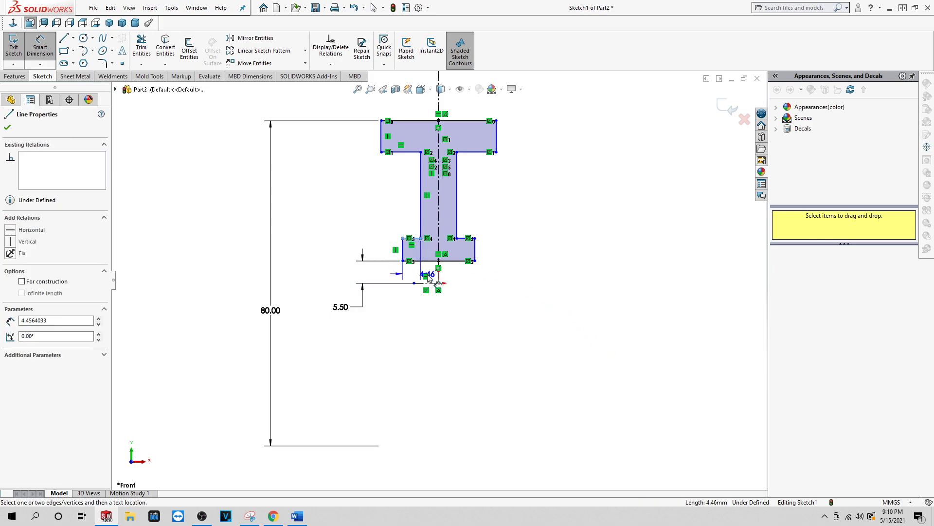
{"action": "left_click", "coordinate": [430, 284]}
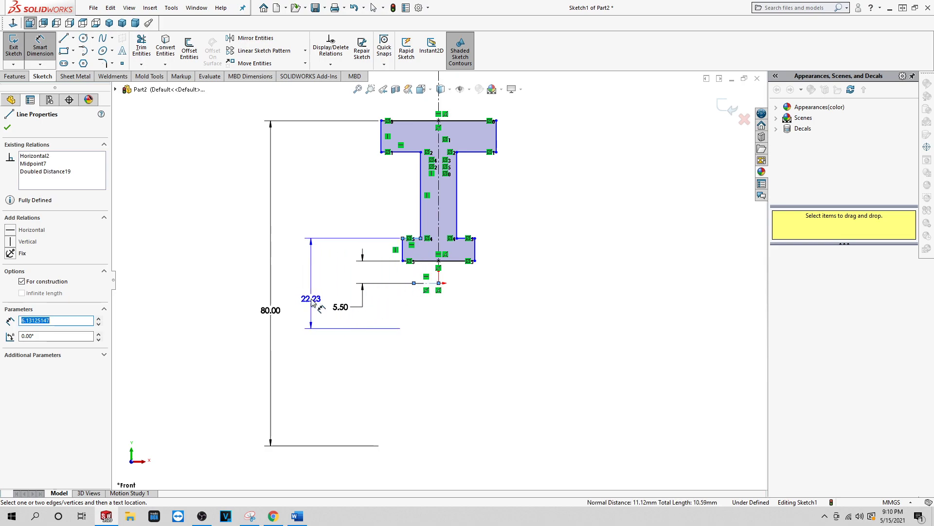
{"action": "left_click", "coordinate": [317, 301]}
{"action": "type", "text": "20"}
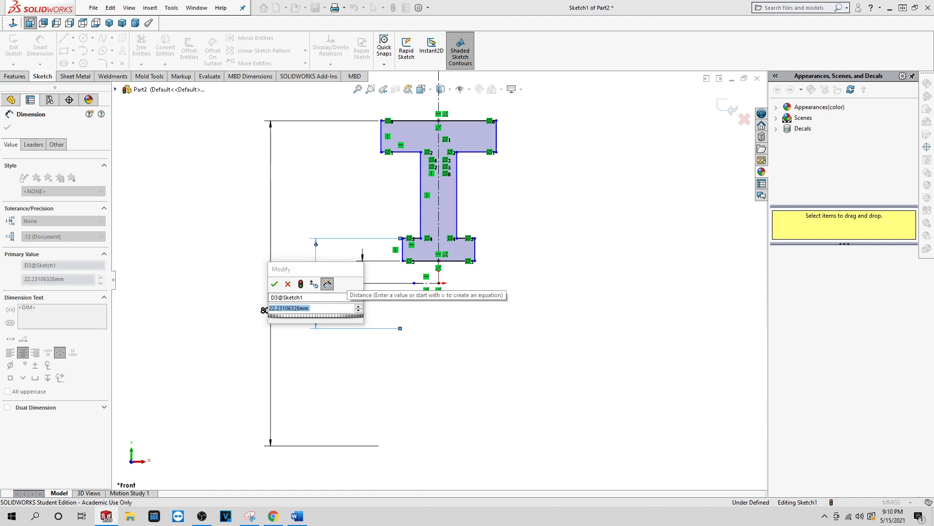
{"action": "key", "text": "Return"}
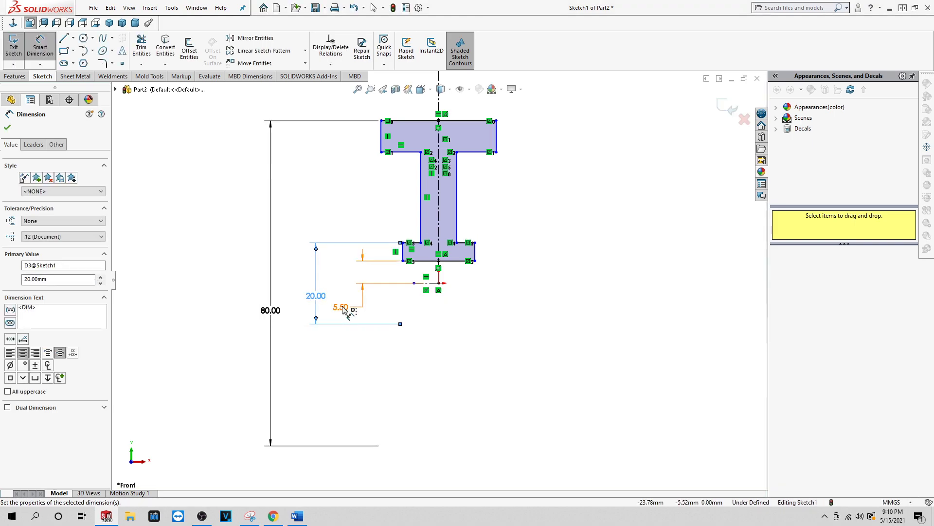
{"action": "left_click", "coordinate": [409, 153]}
{"action": "left_click", "coordinate": [432, 282]}
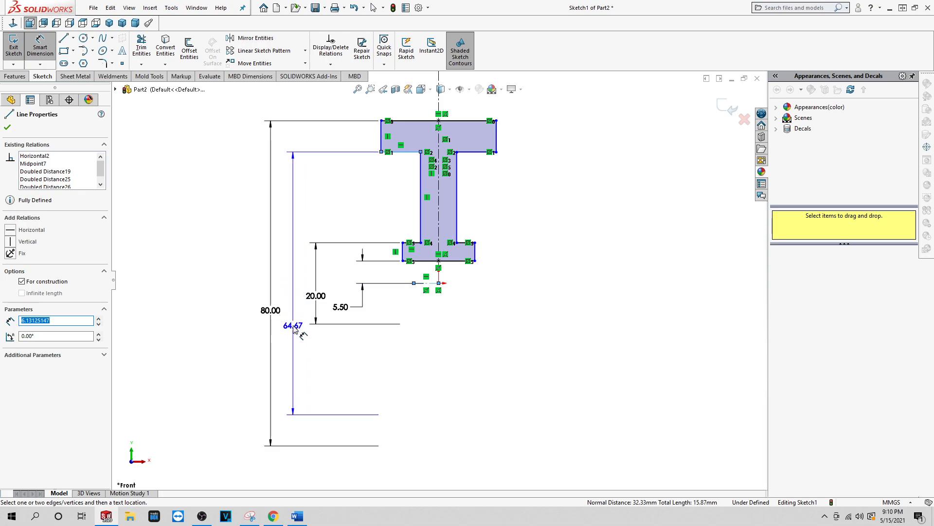
{"action": "left_click", "coordinate": [295, 329]}
{"action": "type", "text": "70"}
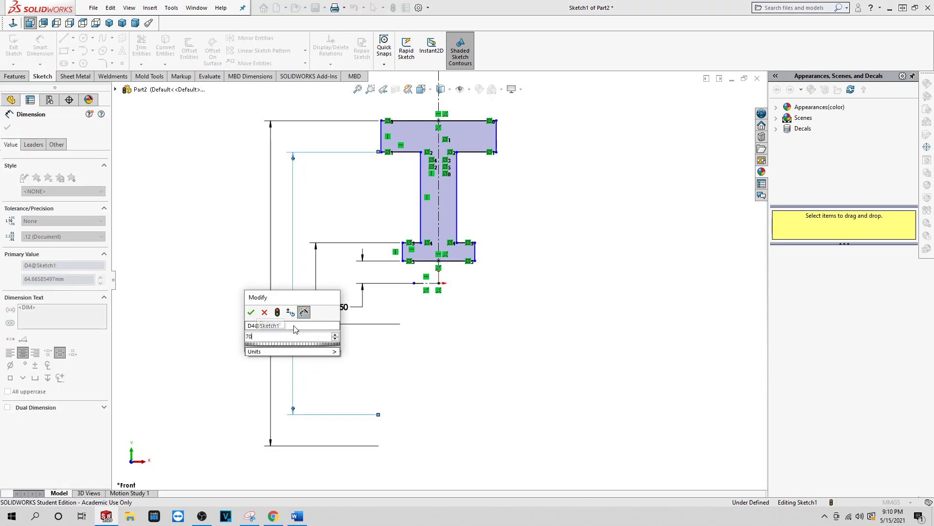
{"action": "key", "text": "Return"}
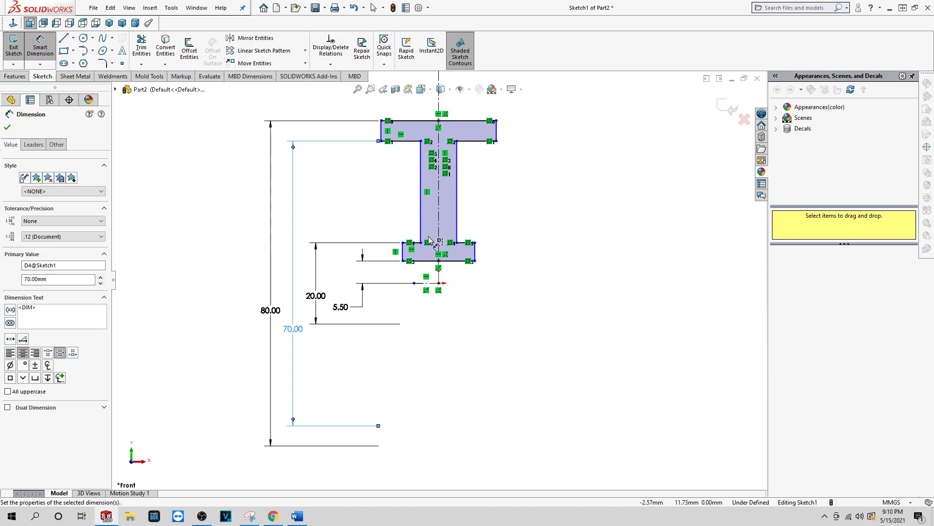
Dimension the web width as 4 mm and the top flange width as 8 mm
{"action": "left_click", "coordinate": [421, 215]}
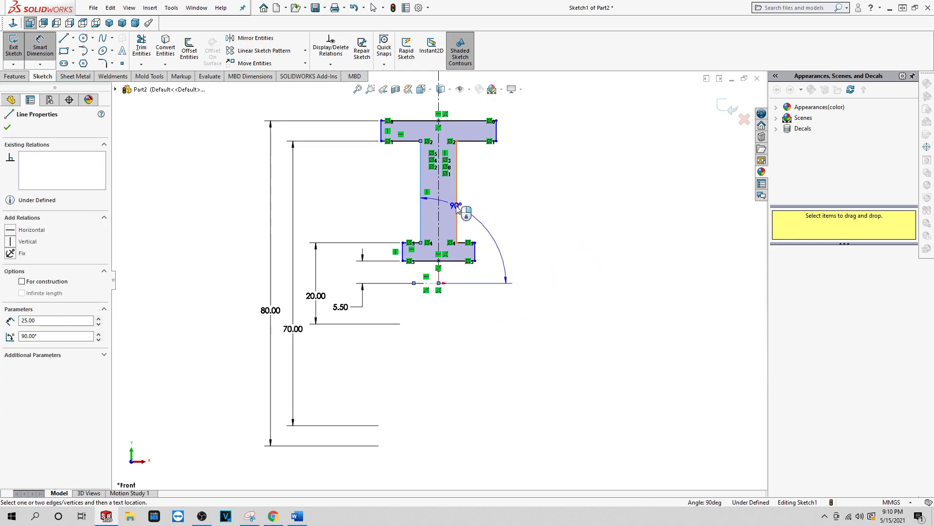
{"action": "left_click", "coordinate": [457, 202]}
{"action": "left_click", "coordinate": [560, 214]}
{"action": "type", "text": "4"}
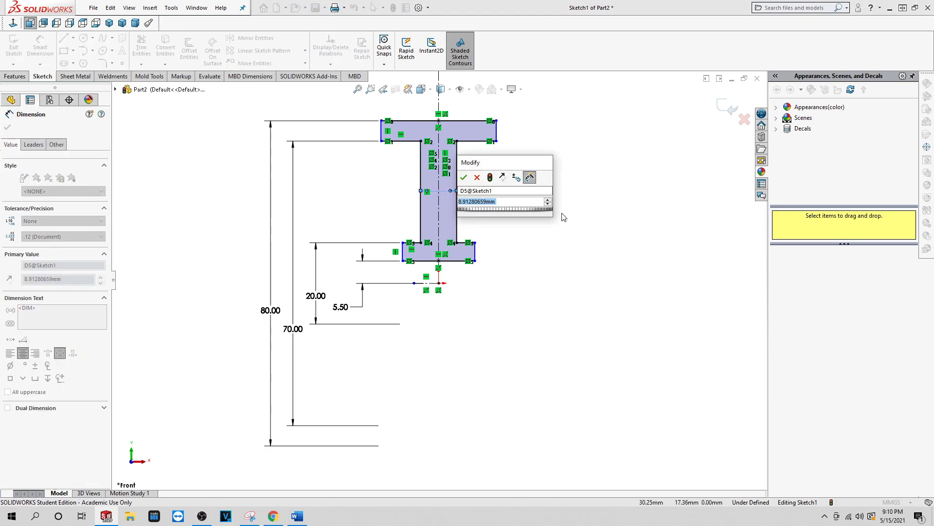
{"action": "key", "text": "Return"}
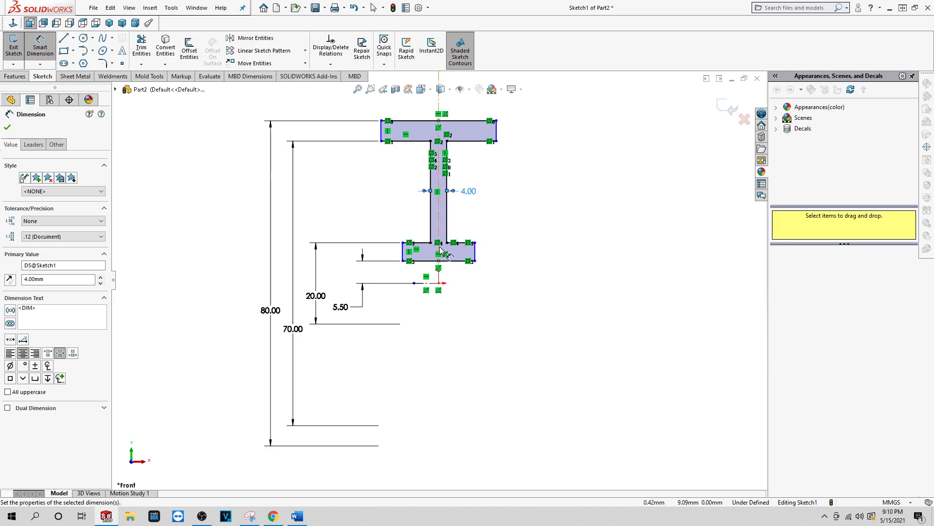
{"action": "left_click", "coordinate": [419, 120]}
{"action": "left_click", "coordinate": [428, 103]}
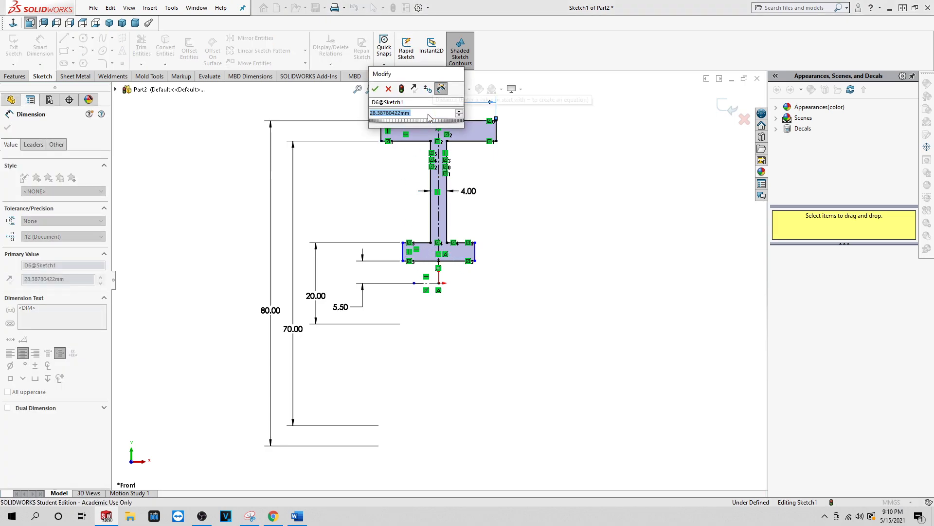
{"action": "type", "text": "89"}
{"action": "key", "text": "BackSpace"}
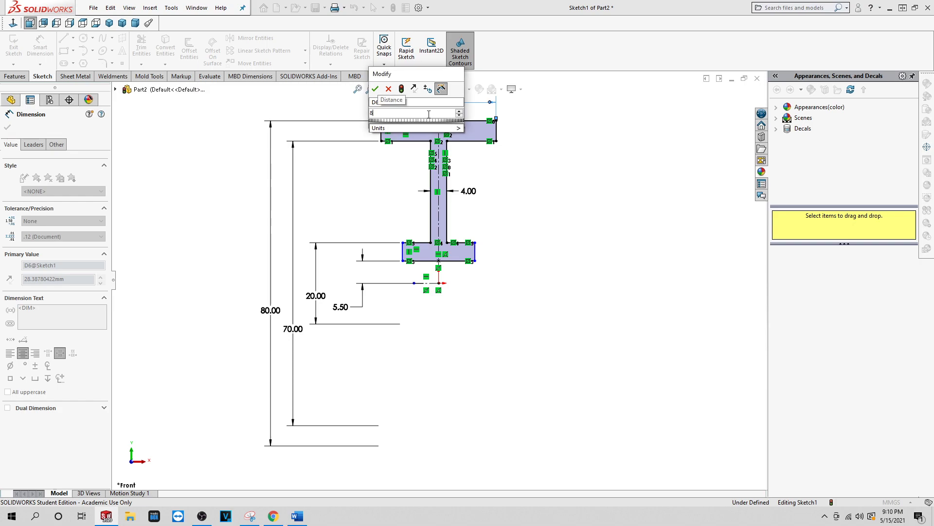
{"action": "key", "text": "Return"}
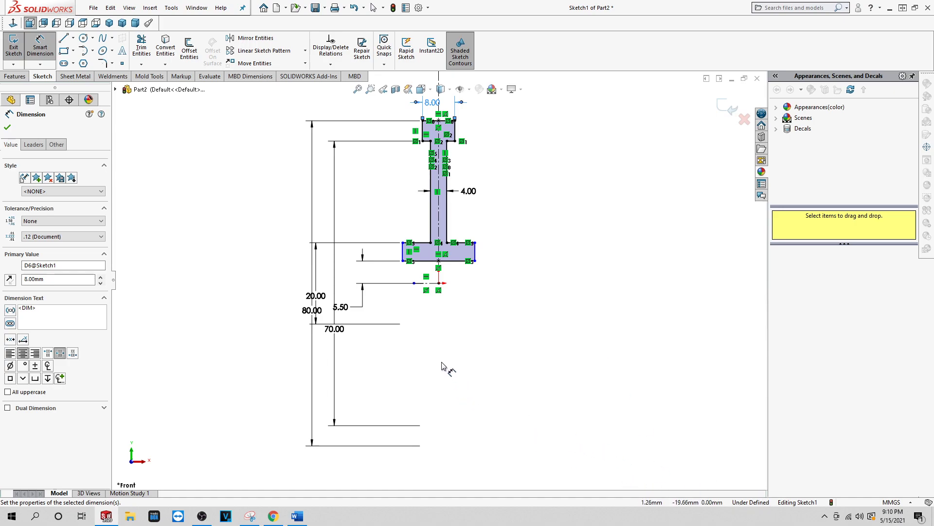
{"action": "key", "text": "Escape"}
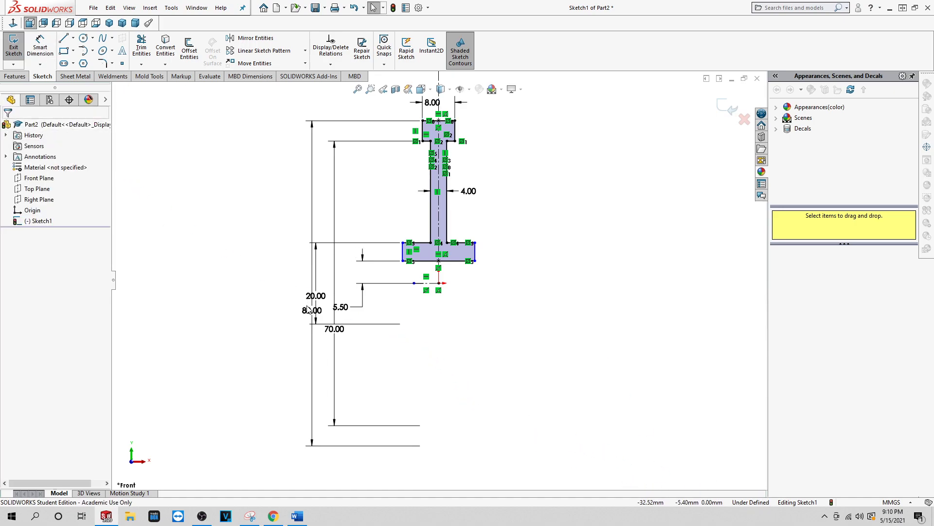
Drag the 80.00 and 70.00 dimensions further left of the profile
{"action": "left_click_drag", "start_coordinate": [312, 310], "coordinate": [249, 314]}
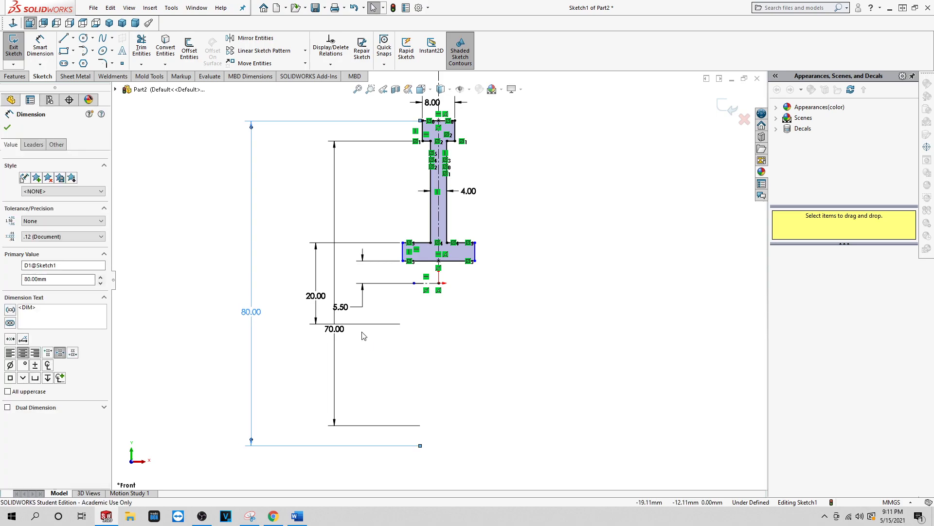
{"action": "mouse_move", "coordinate": [334, 329]}
{"action": "left_mouse_down"}
{"action": "mouse_move", "coordinate": [286, 316]}
{"action": "mouse_move", "coordinate": [316, 286]}
{"action": "left_mouse_up"}
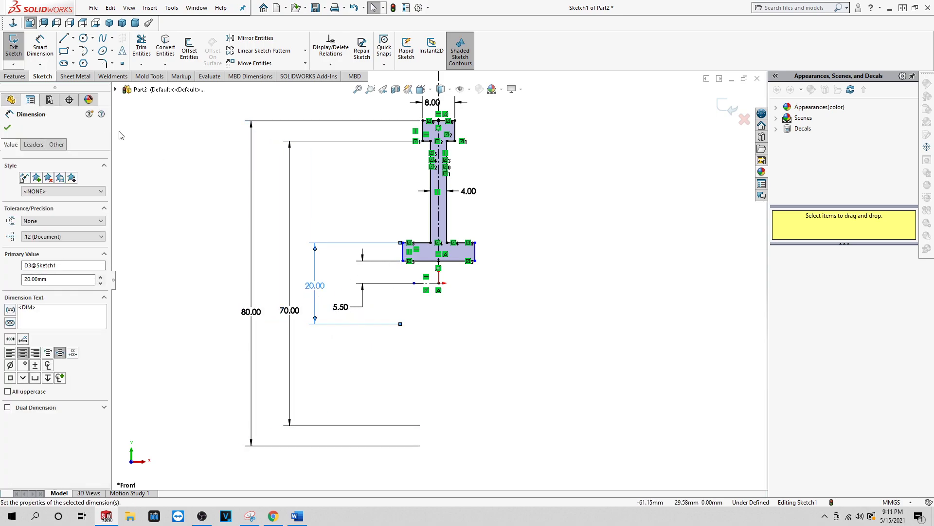
{"action": "left_click", "coordinate": [345, 211]}
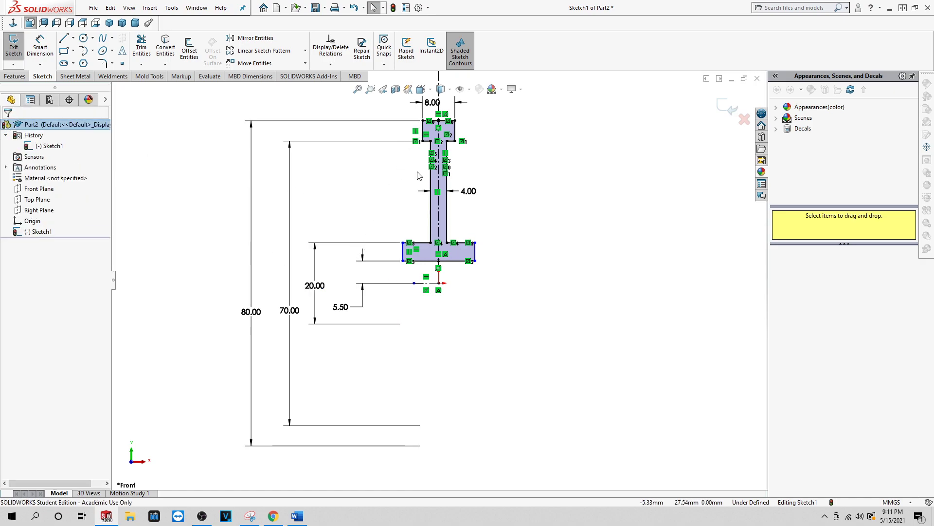
Make the bottom flange's left edge collinear with the top-left vertical edge
{"action": "left_click", "coordinate": [424, 132]}
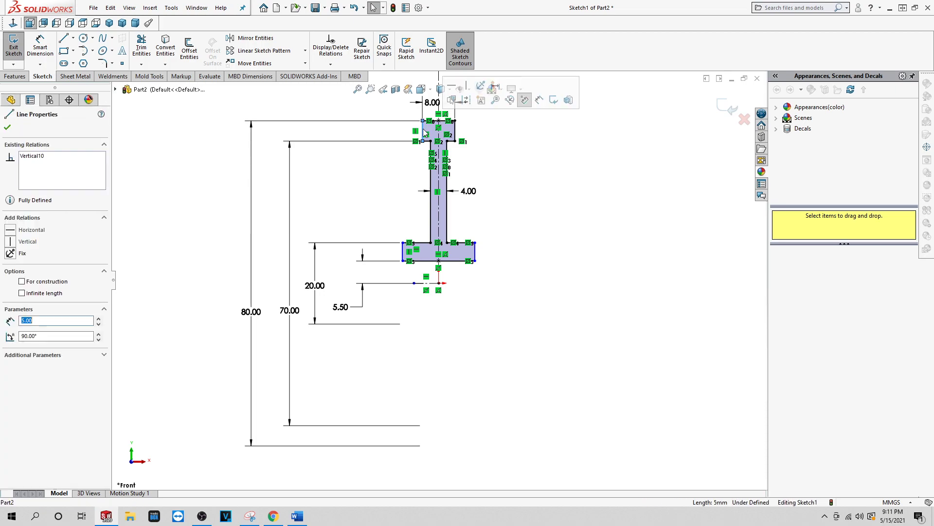
{"action": "left_click", "coordinate": [402, 252], "text": "ctrl"}
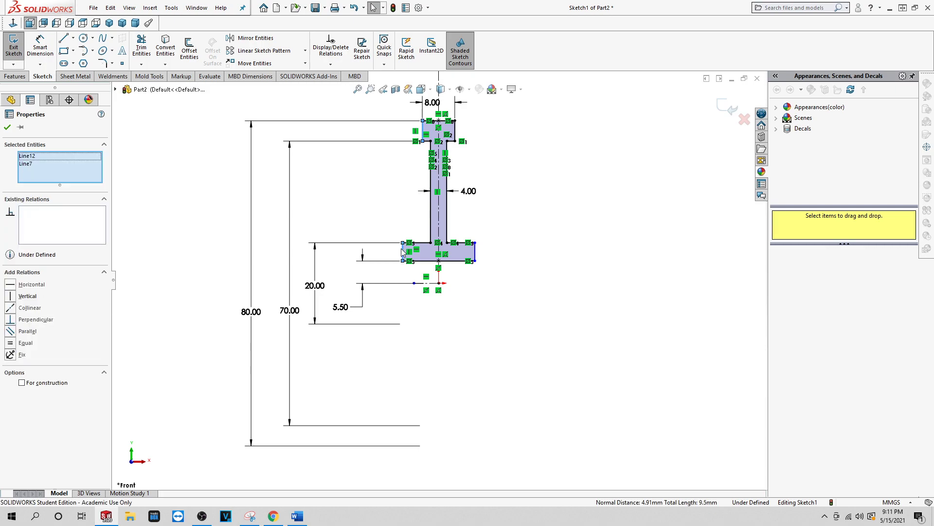
{"action": "left_click", "coordinate": [30, 307]}
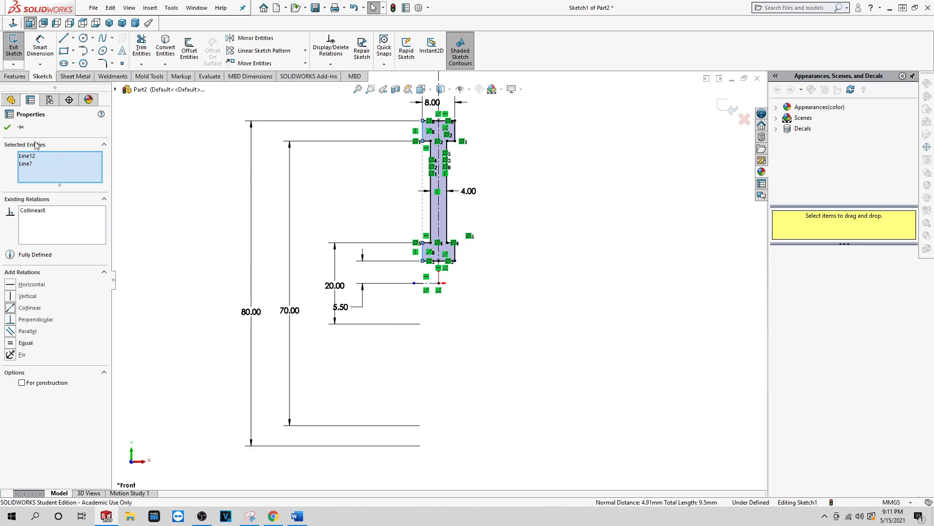
{"action": "left_click", "coordinate": [308, 323]}
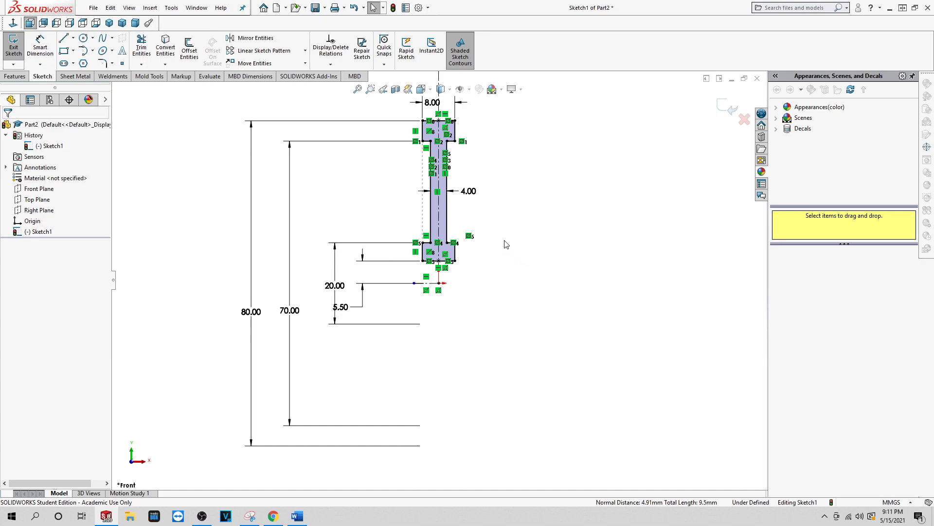
{"action": "key", "text": "z"}
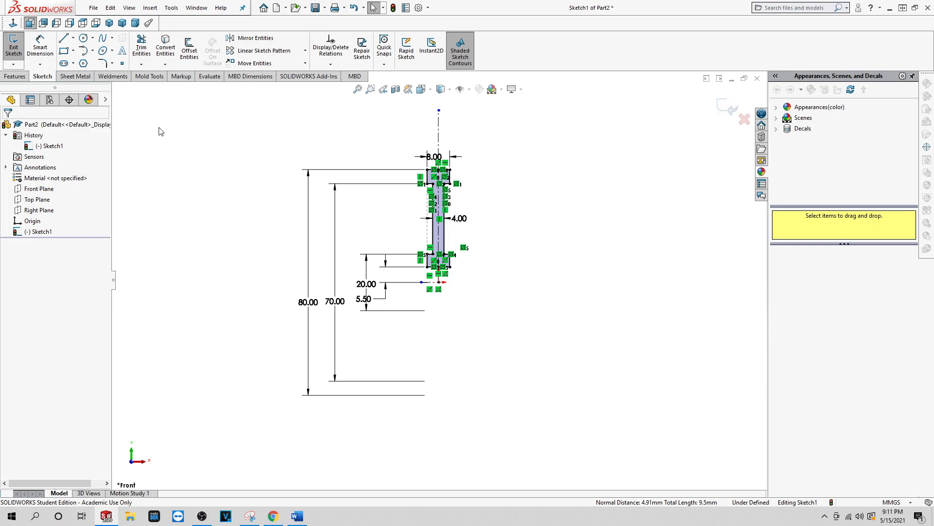
Set up a Blind 360° revolve about lower horizontal construction line Line3
{"action": "left_click", "coordinate": [15, 78]}
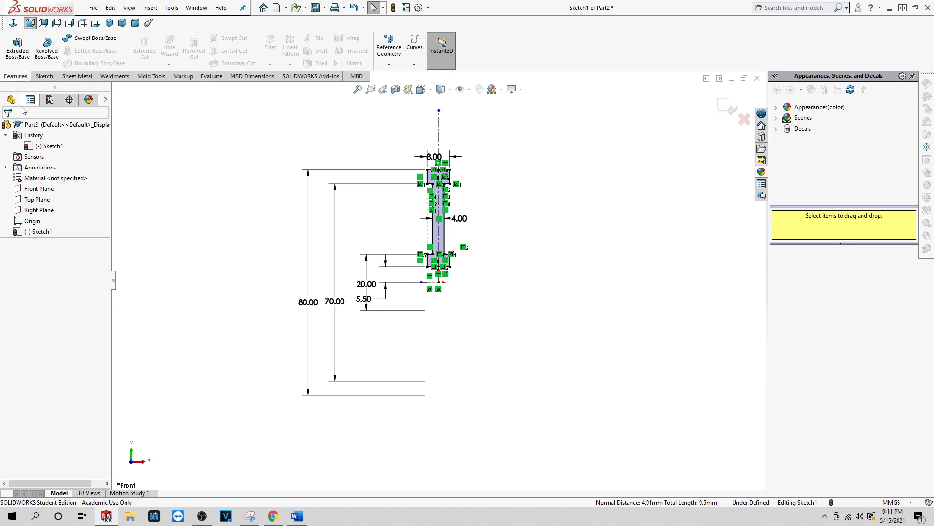
{"action": "left_click", "coordinate": [44, 54]}
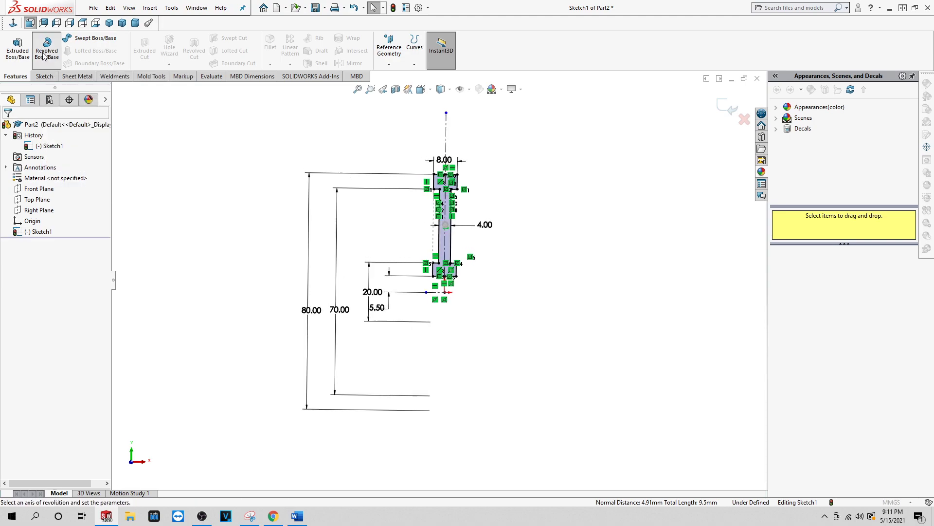
{"action": "left_click", "coordinate": [41, 157]}
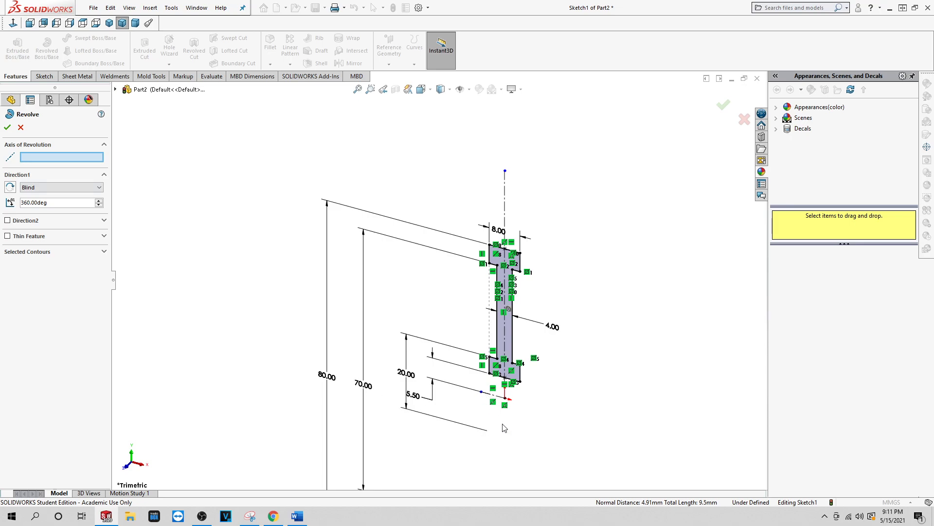
{"action": "scroll", "coordinate": [503, 428], "scroll_direction": "down", "scroll_amount": 5}
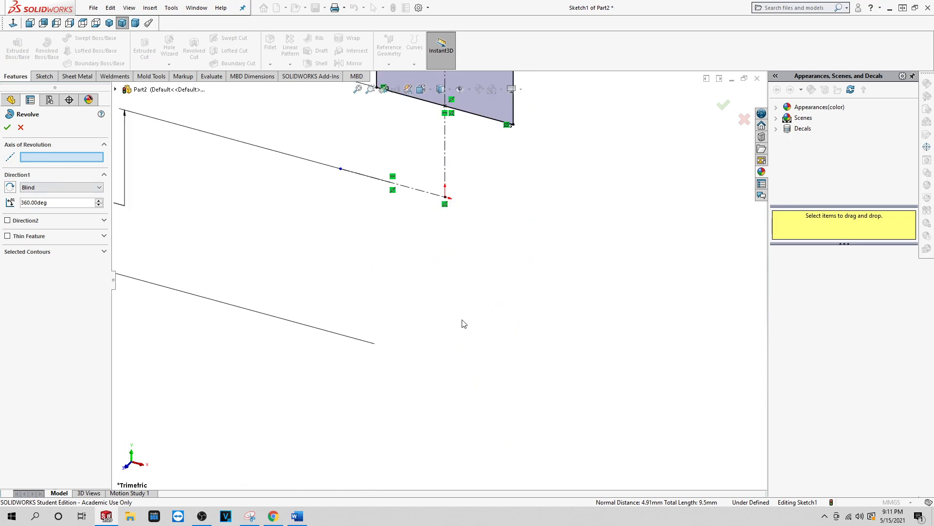
{"action": "left_click", "coordinate": [425, 197]}
{"action": "scroll", "coordinate": [439, 206], "scroll_direction": "up", "scroll_amount": 3}
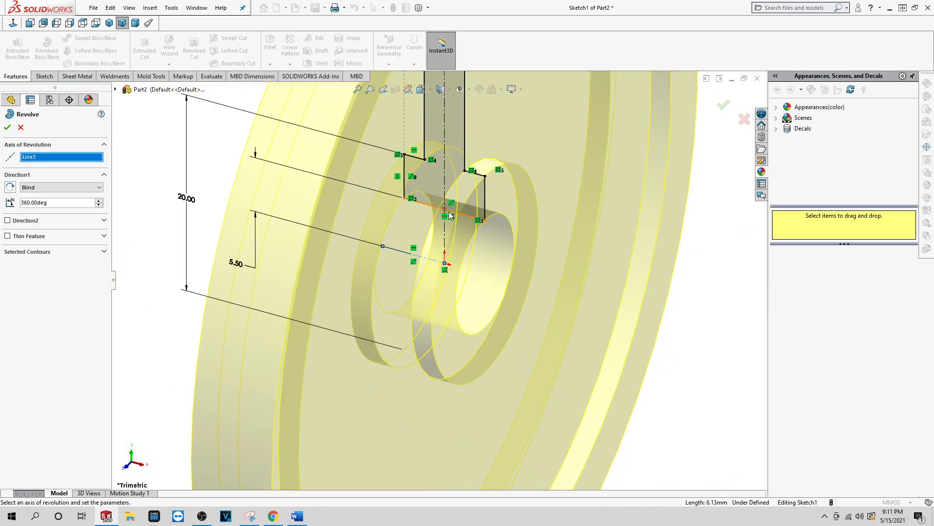
{"action": "scroll", "coordinate": [449, 213], "scroll_direction": "up", "scroll_amount": 5}
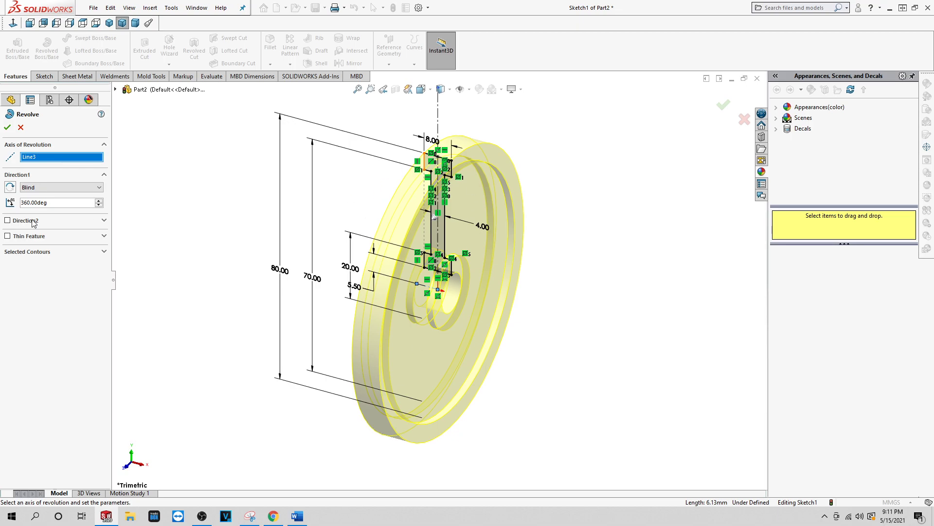
Accept Revolve1 and orbit the finished flywheel to inspect it
{"action": "left_click", "coordinate": [8, 127]}
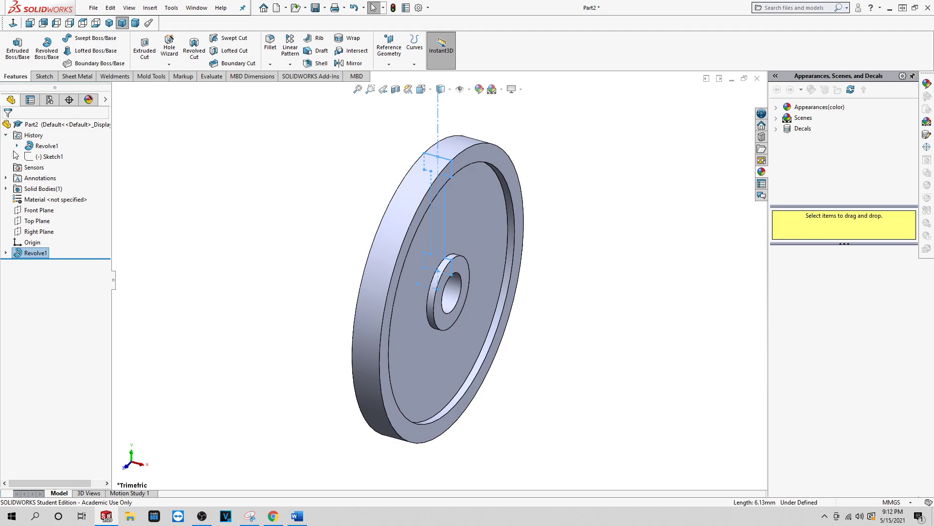
{"action": "left_click", "coordinate": [349, 274]}
{"action": "mouse_move", "coordinate": [309, 268]}
{"action": "middle_mouse_down"}
{"action": "mouse_move", "coordinate": [309, 240]}
{"action": "mouse_move", "coordinate": [292, 217]}
{"action": "mouse_move", "coordinate": [294, 232]}
{"action": "middle_mouse_up"}
{"action": "scroll", "coordinate": [505, 338], "scroll_direction": "down", "scroll_amount": 2}
{"action": "scroll", "coordinate": [440, 338], "scroll_direction": "up", "scroll_amount": 3}
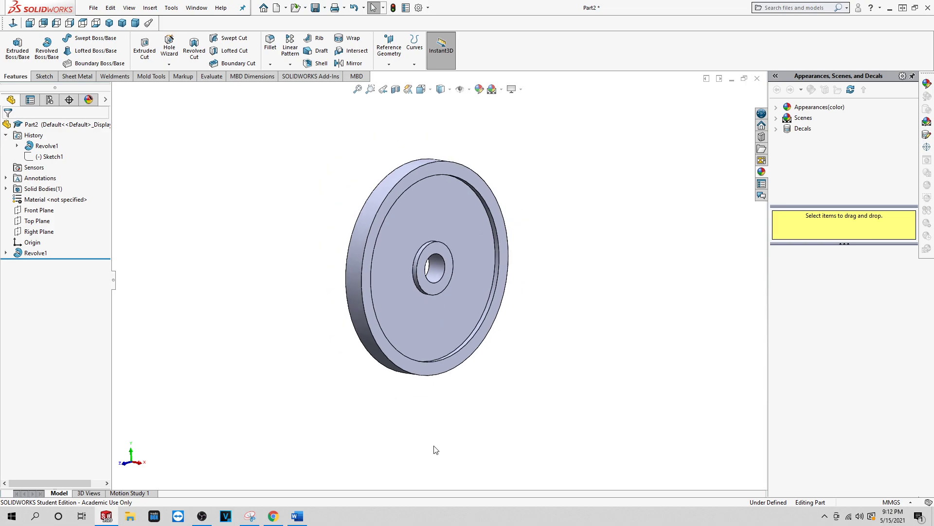